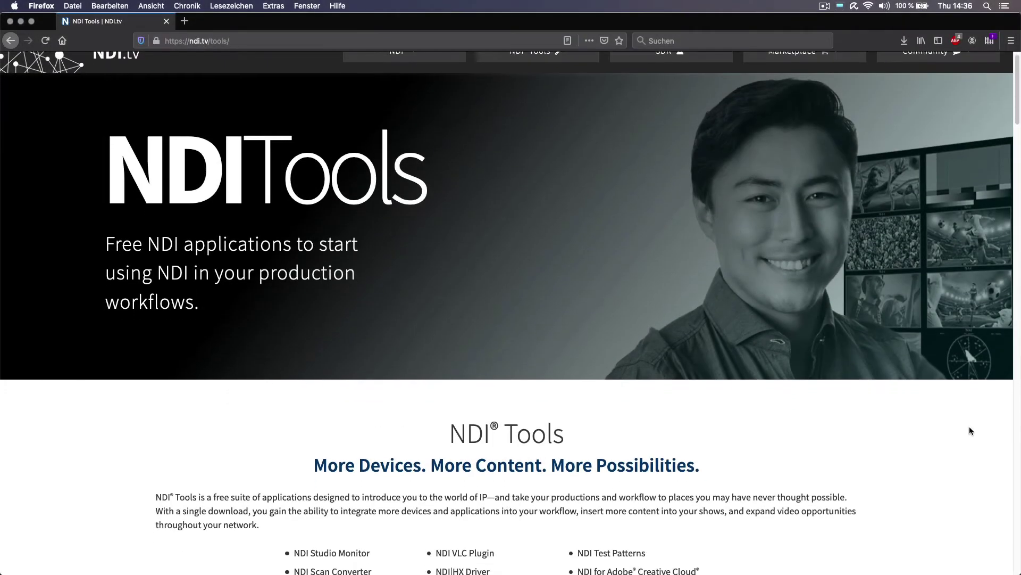
pyautogui.scroll(-5, 970, 430)
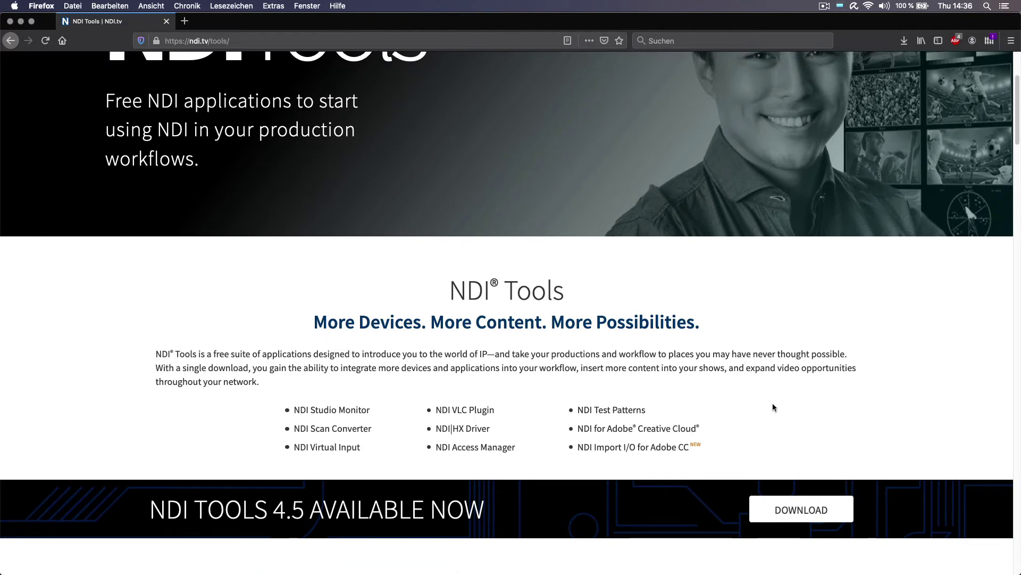
# Scroll down the ndi.tv NDI Tools page to the NDI Scan Converter description.
pyautogui.scroll(-5, 773, 405)
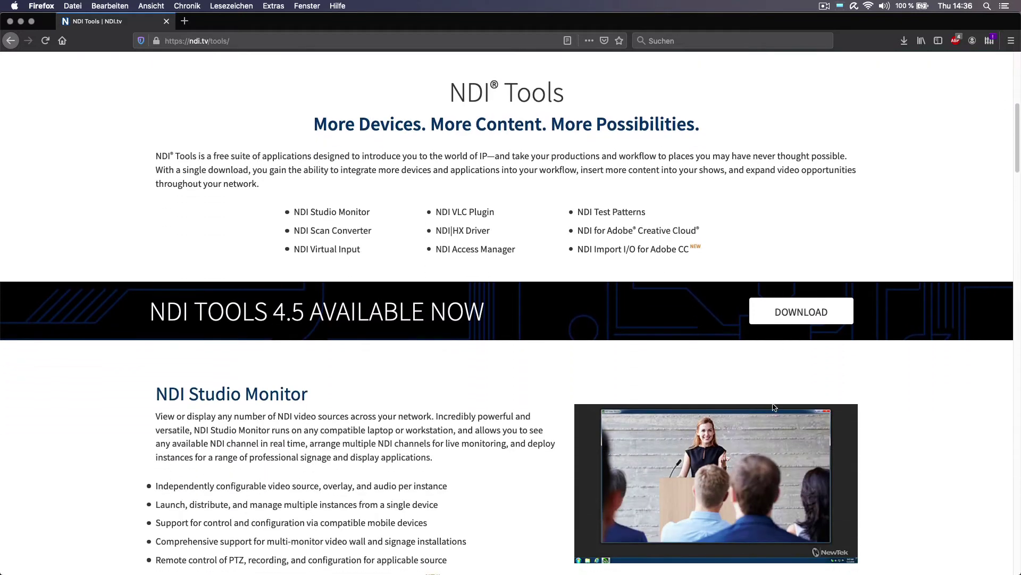
pyautogui.scroll(-4, 774, 407)
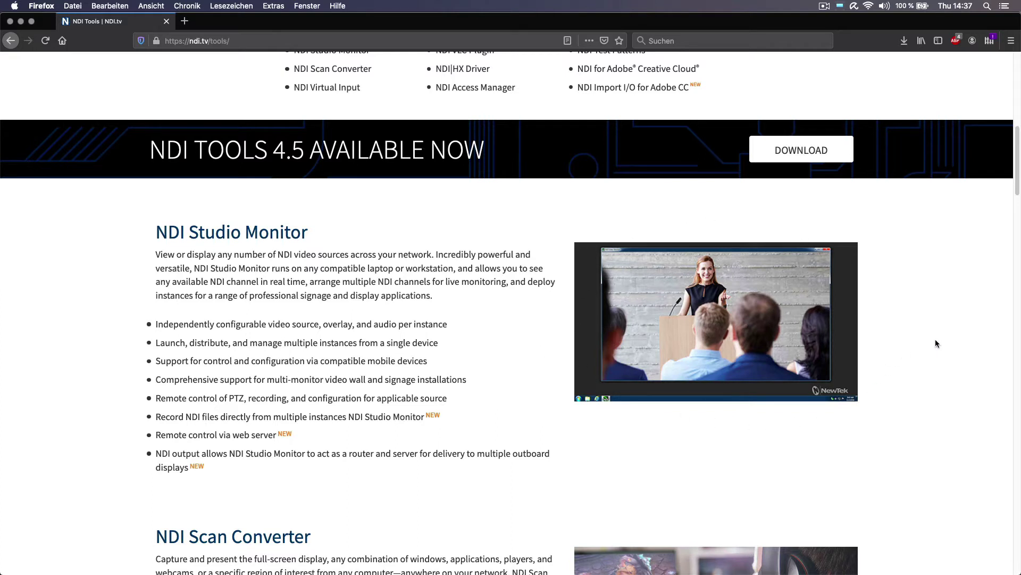
pyautogui.scroll(-5, 936, 343)
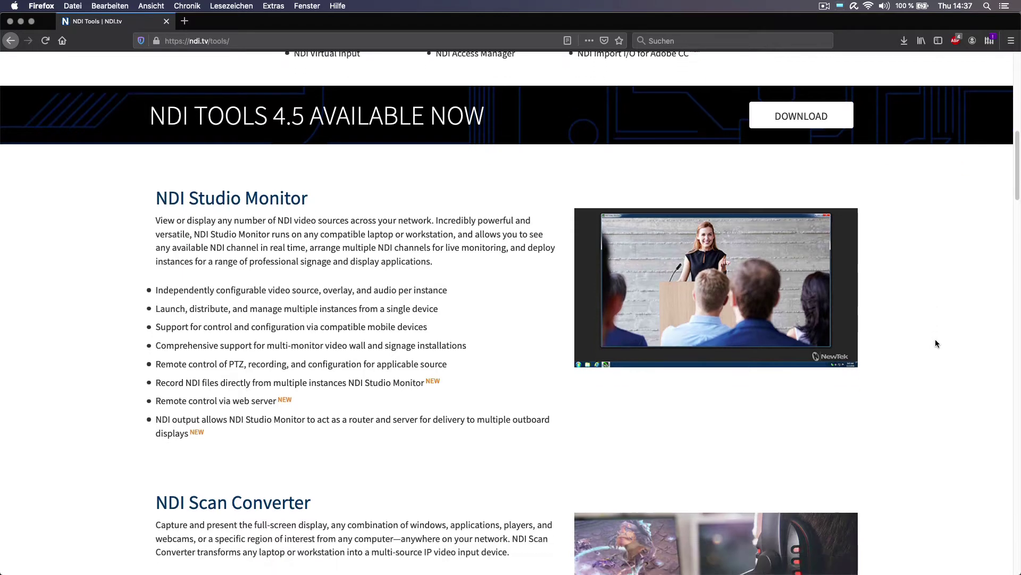
pyautogui.scroll(-1, 936, 343)
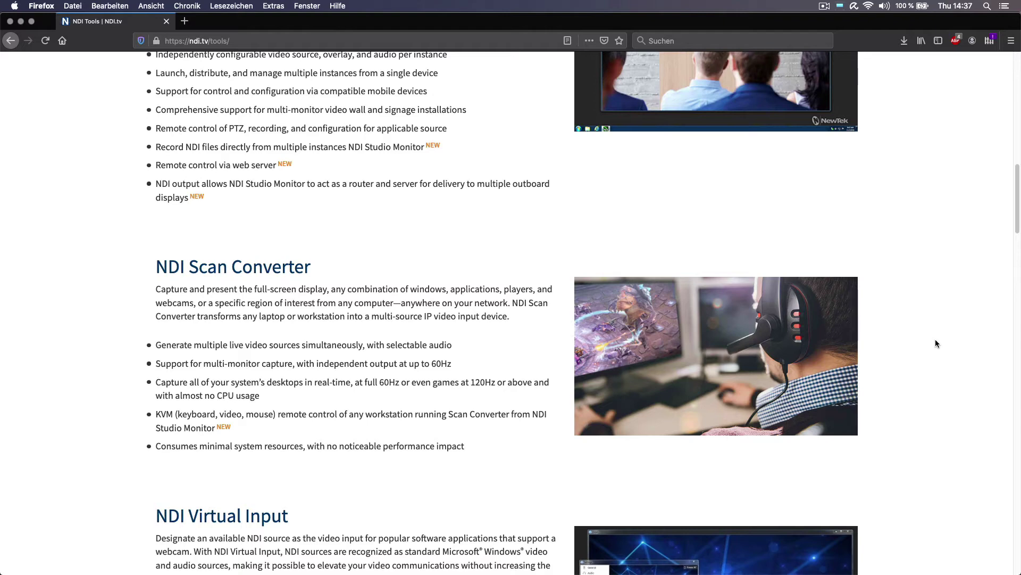
# Scroll further down to the NDI Virtual Input and VLC Plugin sections.
pyautogui.scroll(-5, 936, 343)
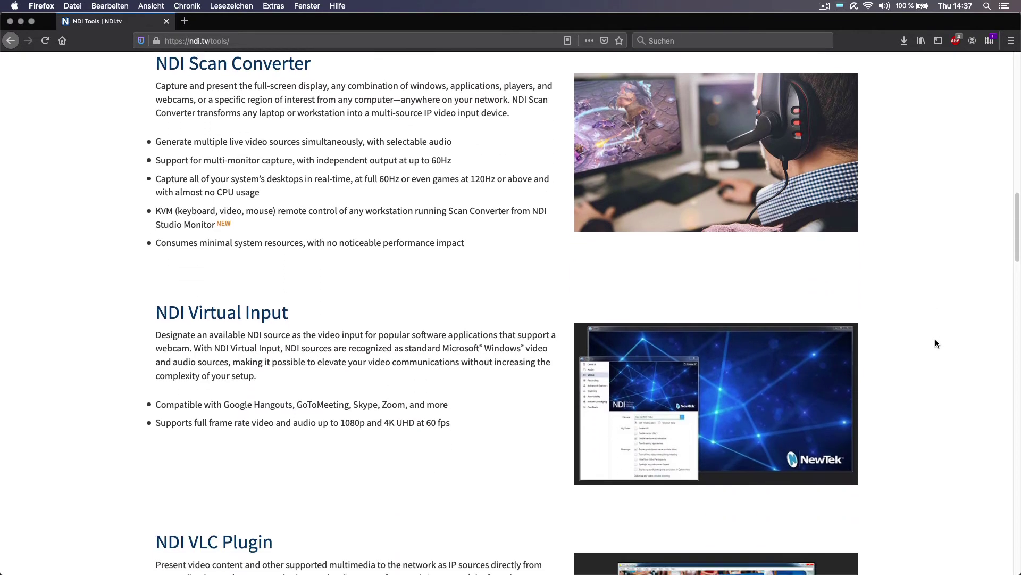
pyautogui.scroll(-1, 937, 343)
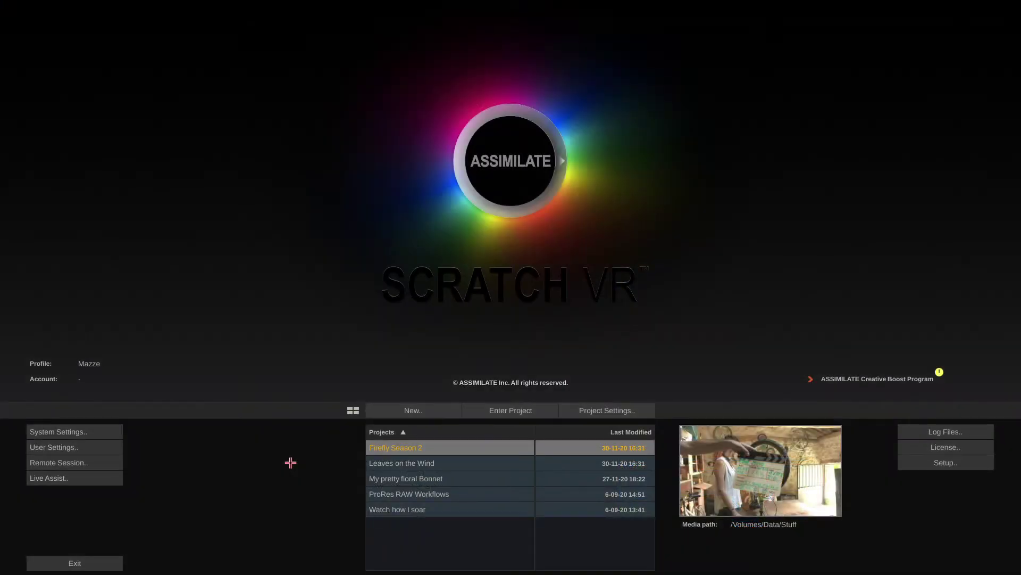
# In System Settings, turn on NDI Channel 1 at HD 1080-24, apply and confirm, then close.
pyautogui.click(104, 431)
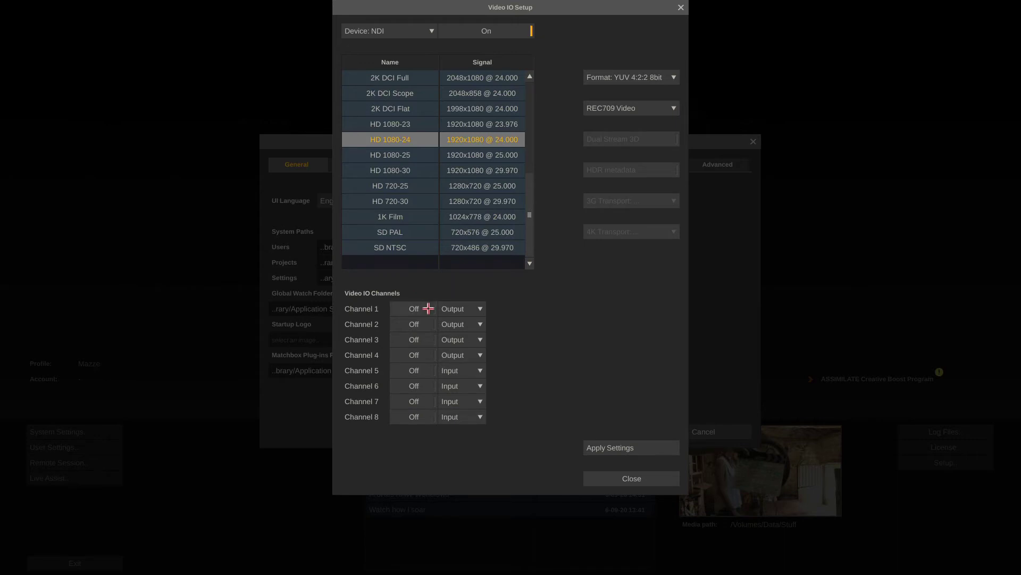
pyautogui.click(428, 307)
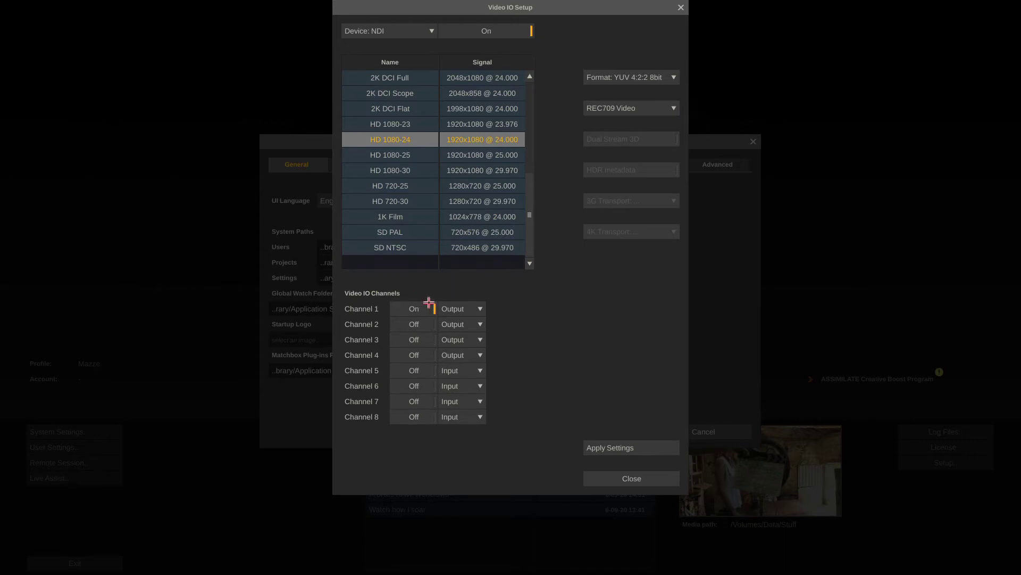
pyautogui.click(603, 447)
pyautogui.click(602, 447)
pyautogui.click(621, 478)
pyautogui.click(607, 432)
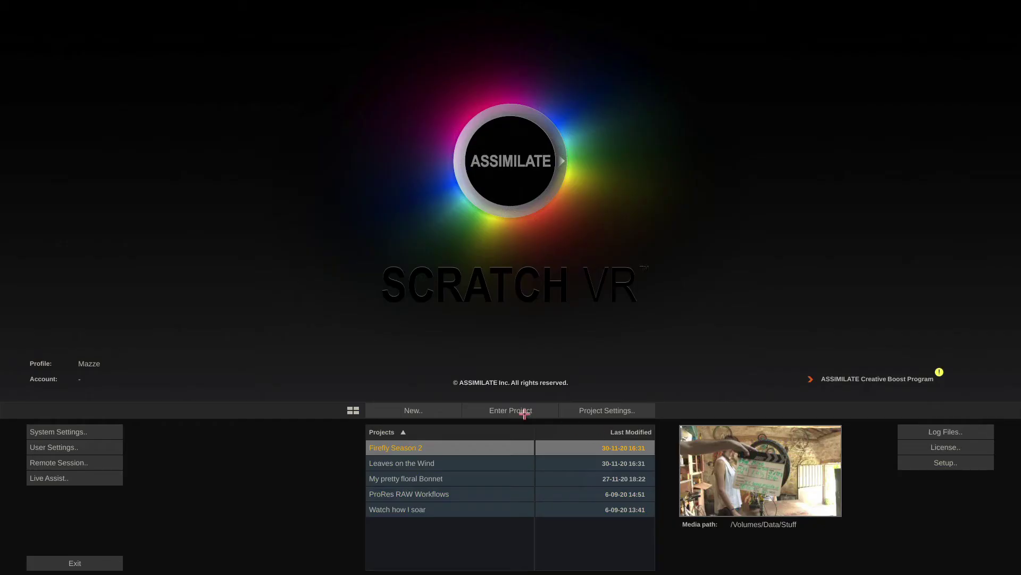
# Open Firefly Season 2 and select its clip in ColorFX with Monitors shown. Play it, then hide SCRATCH.
pyautogui.click(514, 411)
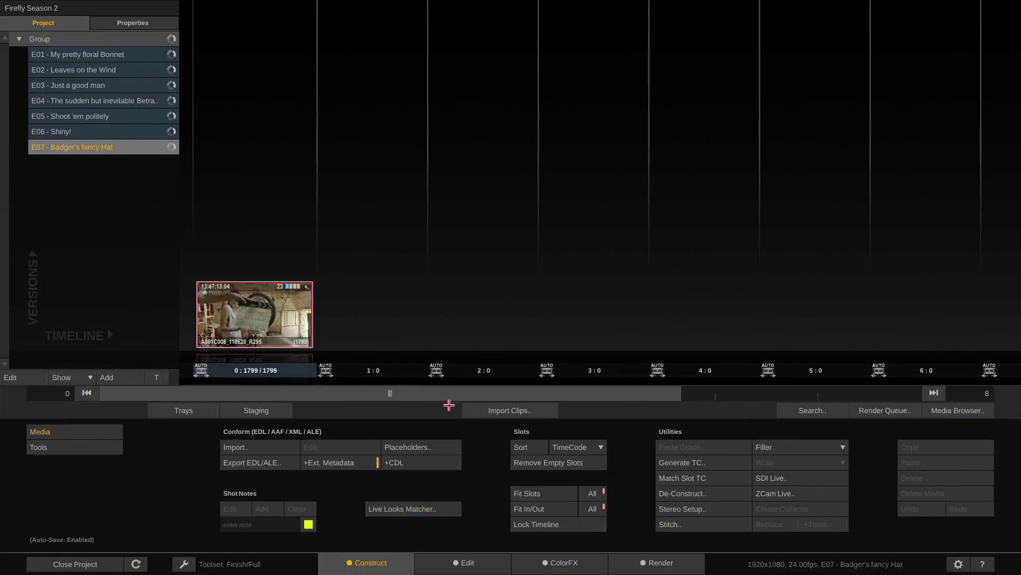
pyautogui.click(277, 305)
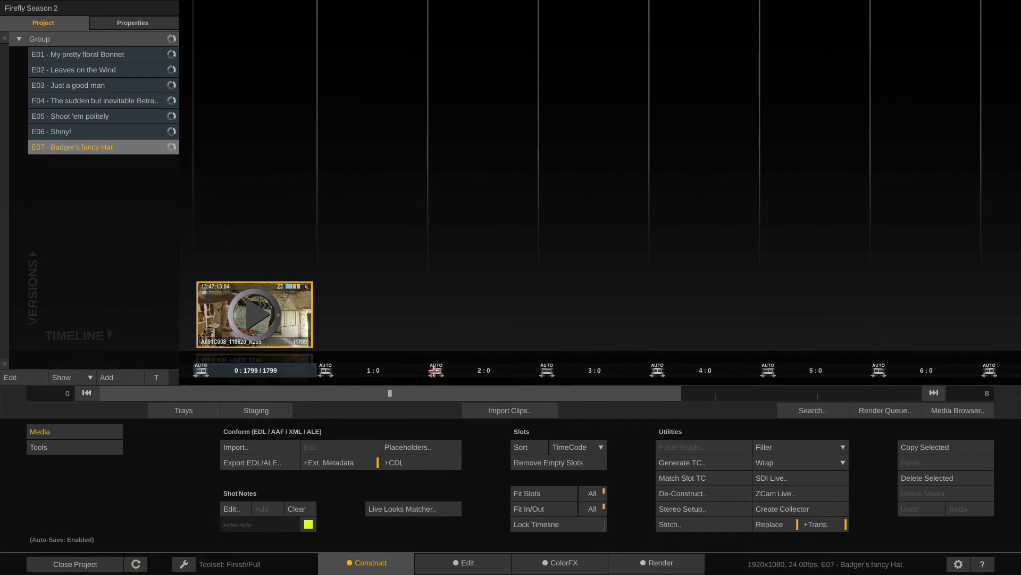
pyautogui.click(570, 563)
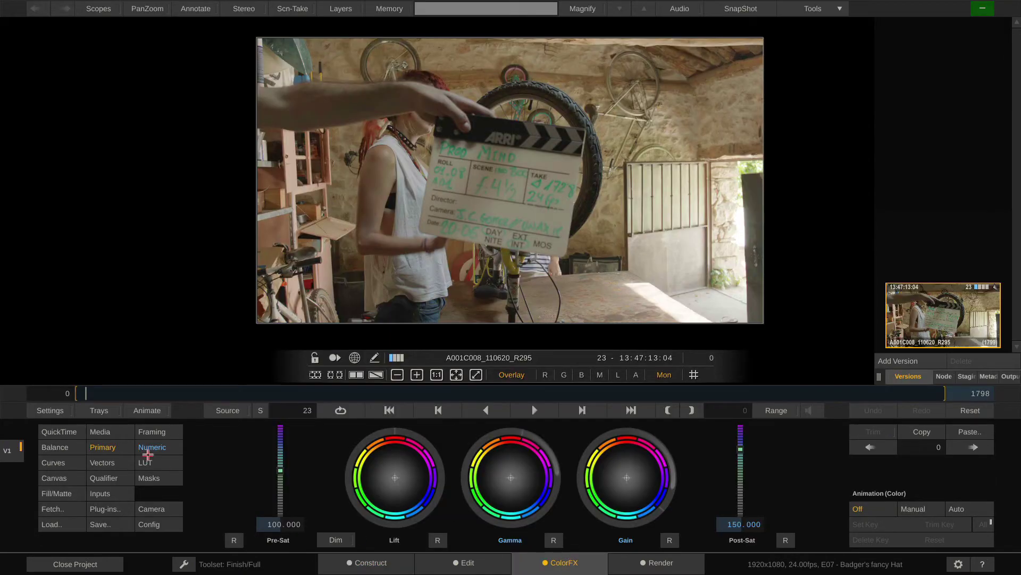
pyautogui.click(50, 410)
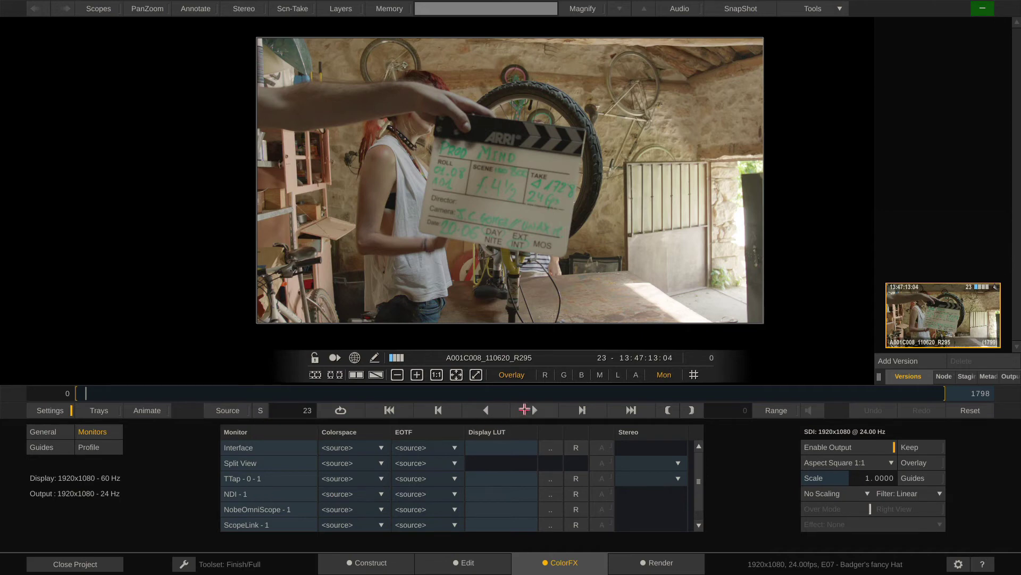
pyautogui.click(524, 410)
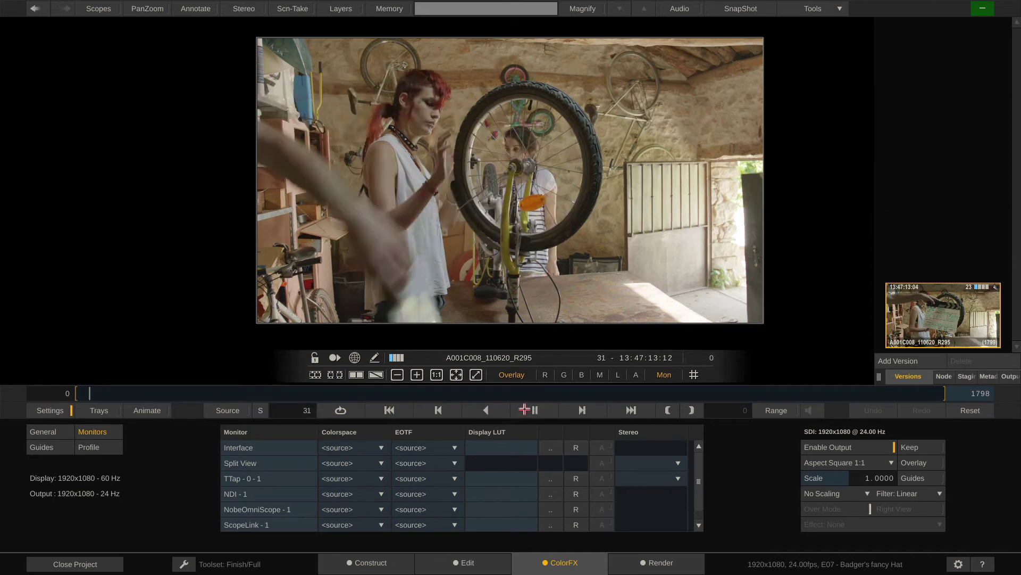
pyautogui.click(984, 9)
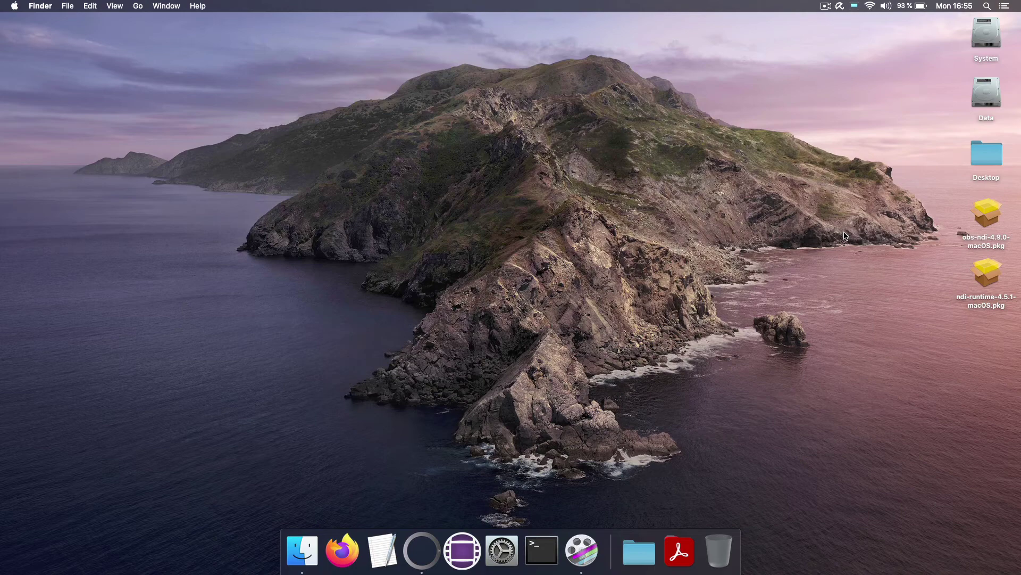
# Launch NewTek NDI Video Monitor from Applications.
pyautogui.click(679, 551)
pyautogui.scroll(-10, 658, 351)
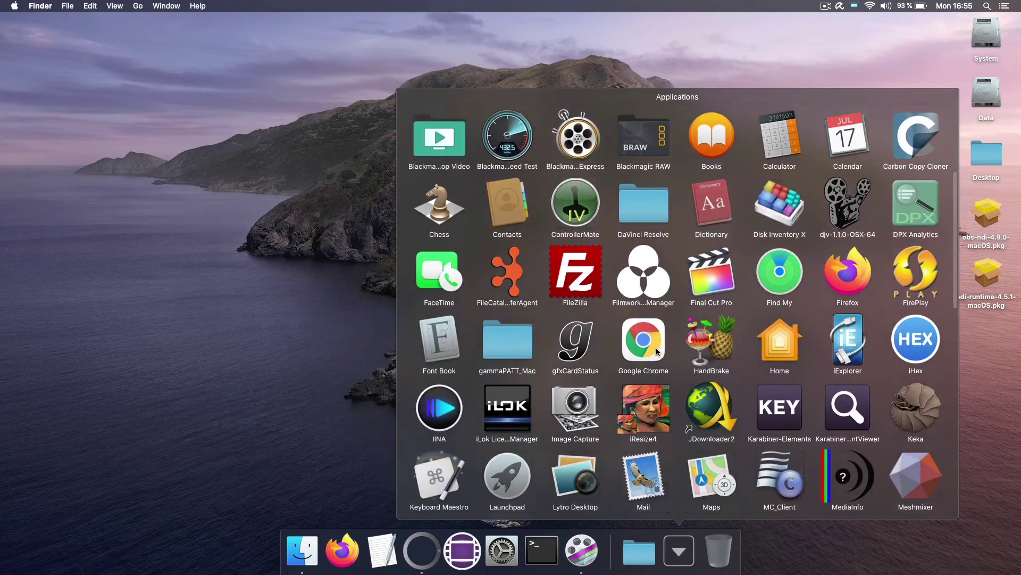
pyautogui.scroll(-2, 658, 351)
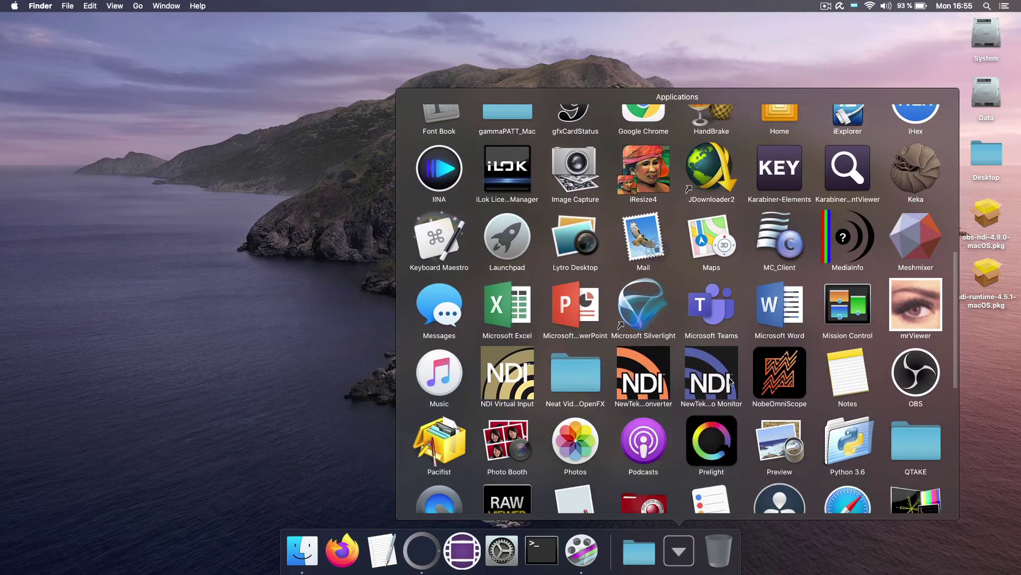
pyautogui.click(718, 381)
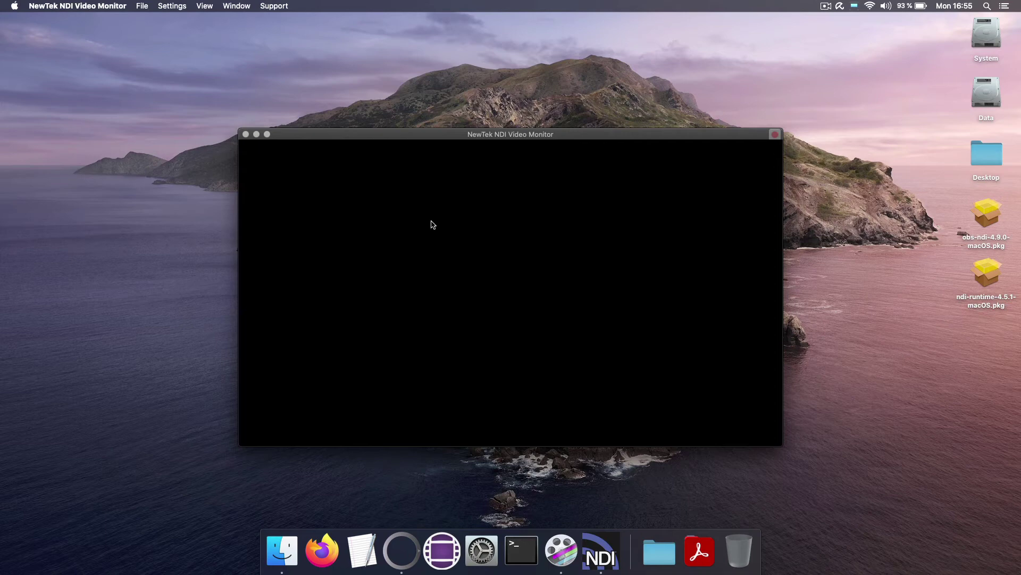
# Receive the ASSIM_A source from the File menu and move the monitor window higher.
pyautogui.click(143, 7)
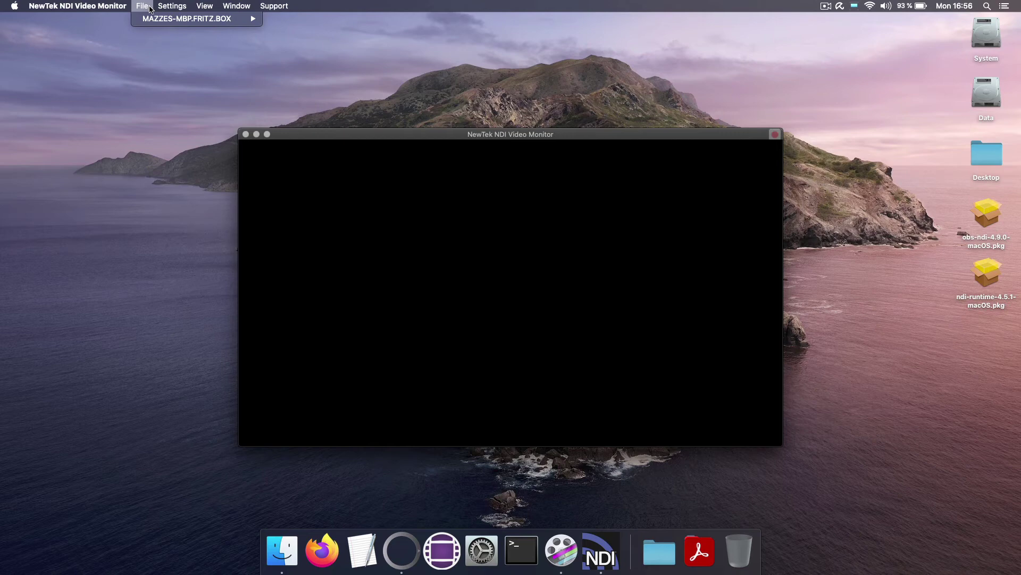
pyautogui.moveTo(142, 21)
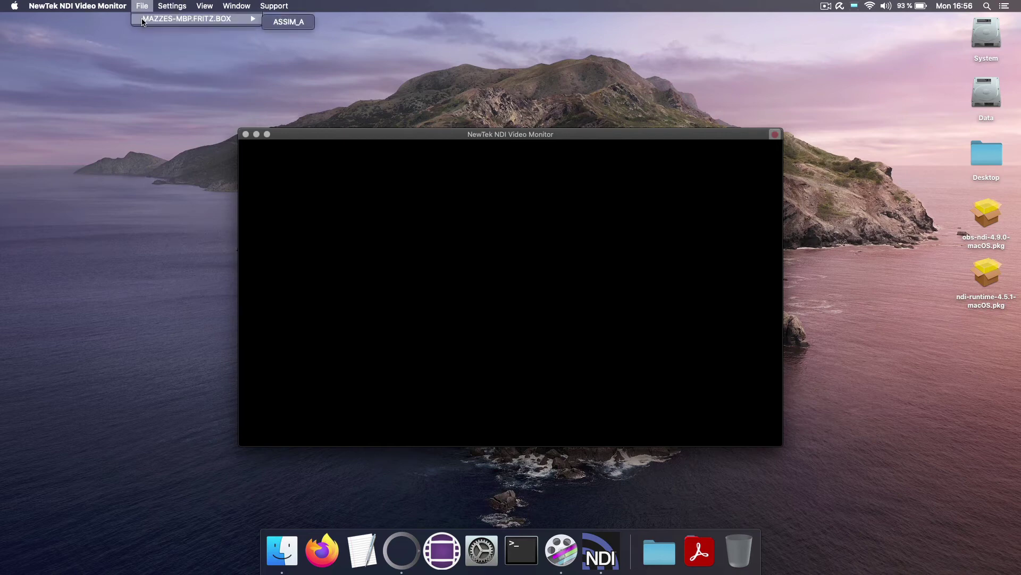
pyautogui.click(296, 24)
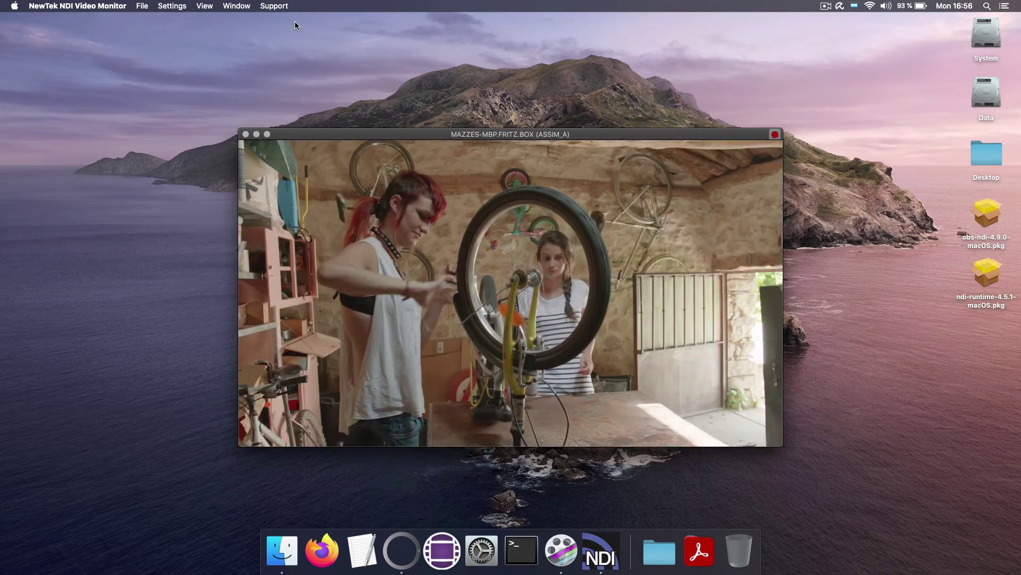
pyautogui.moveTo(416, 137); pyautogui.dragTo(419, 94)
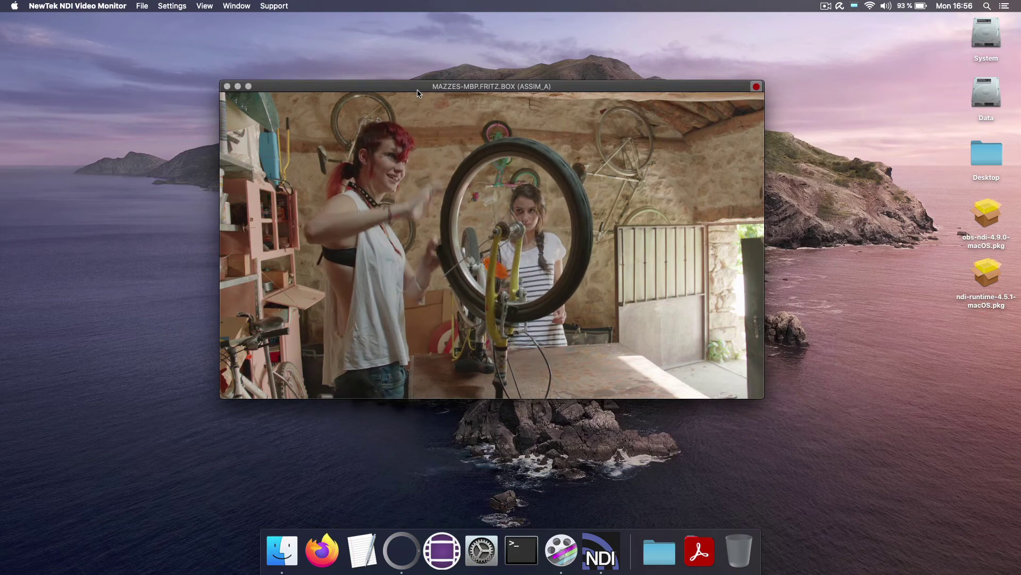
pyautogui.moveTo(418, 94)
pyautogui.mouseDown()
pyautogui.moveTo(471, 96)
pyautogui.moveTo(426, 97)
pyautogui.mouseUp()
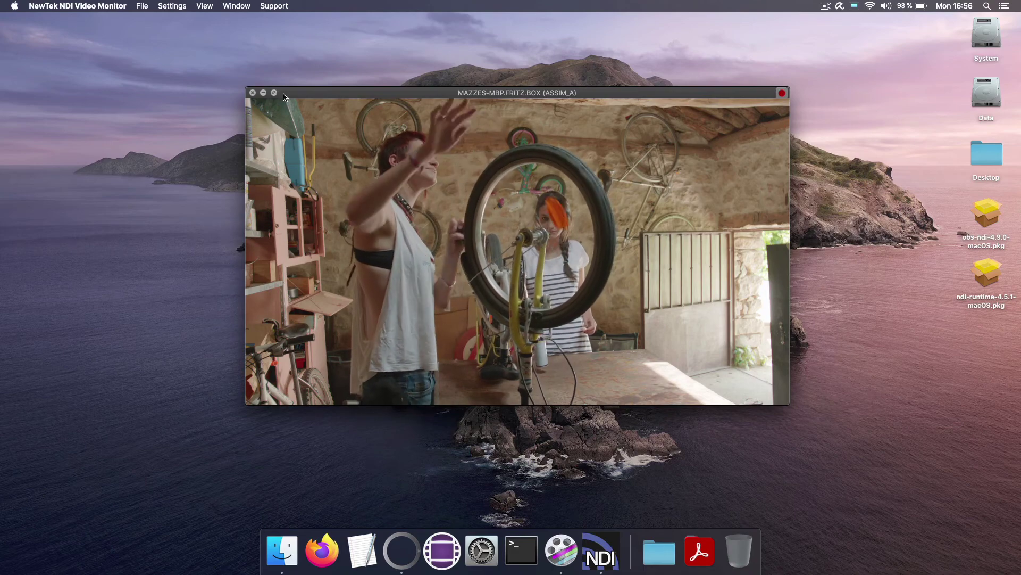
# Minimize the NDI monitor window and launch OBS.
pyautogui.doubleClick(473, 95)
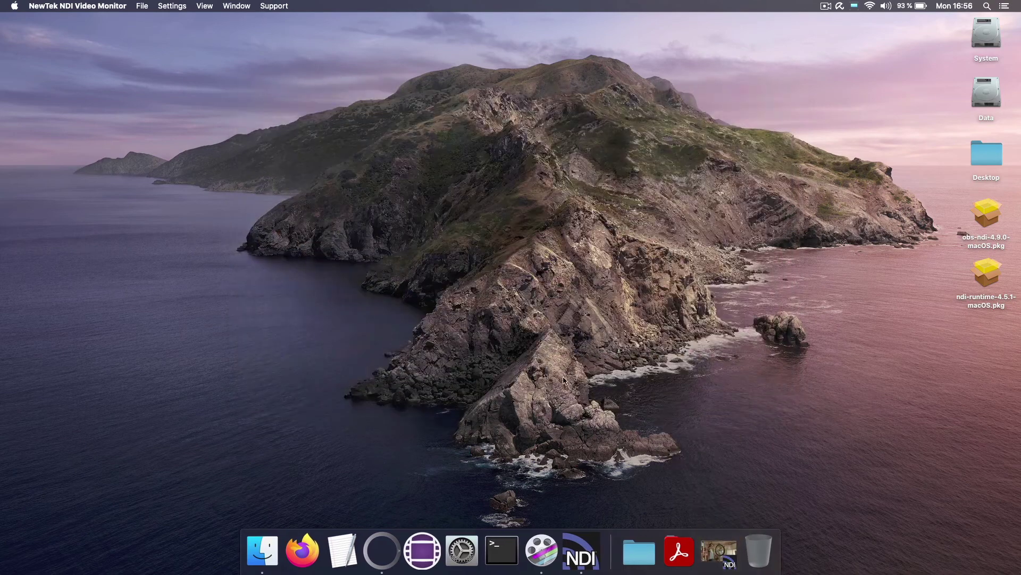
pyautogui.click(679, 551)
pyautogui.scroll(-10, 777, 410)
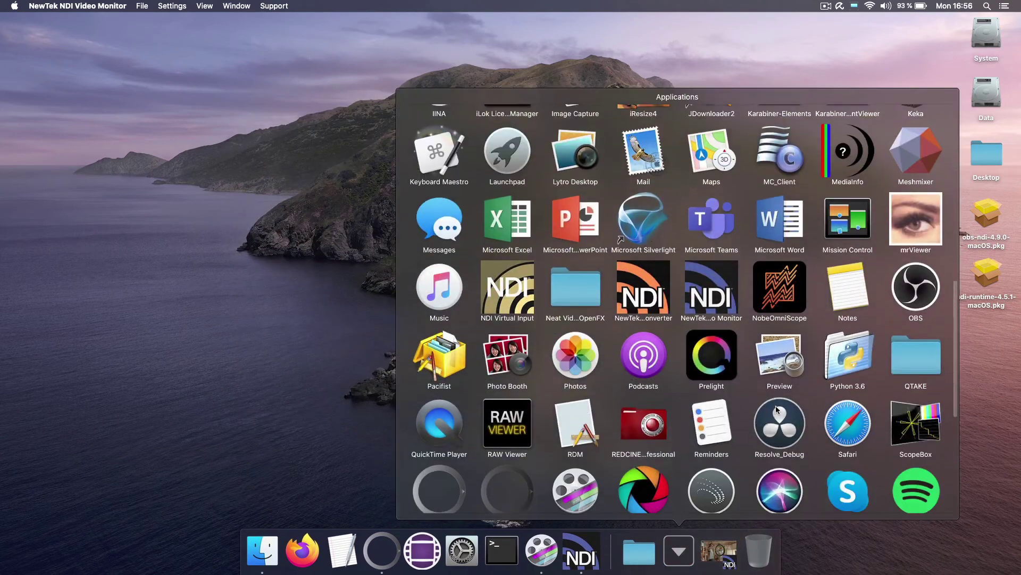
pyautogui.click(916, 281)
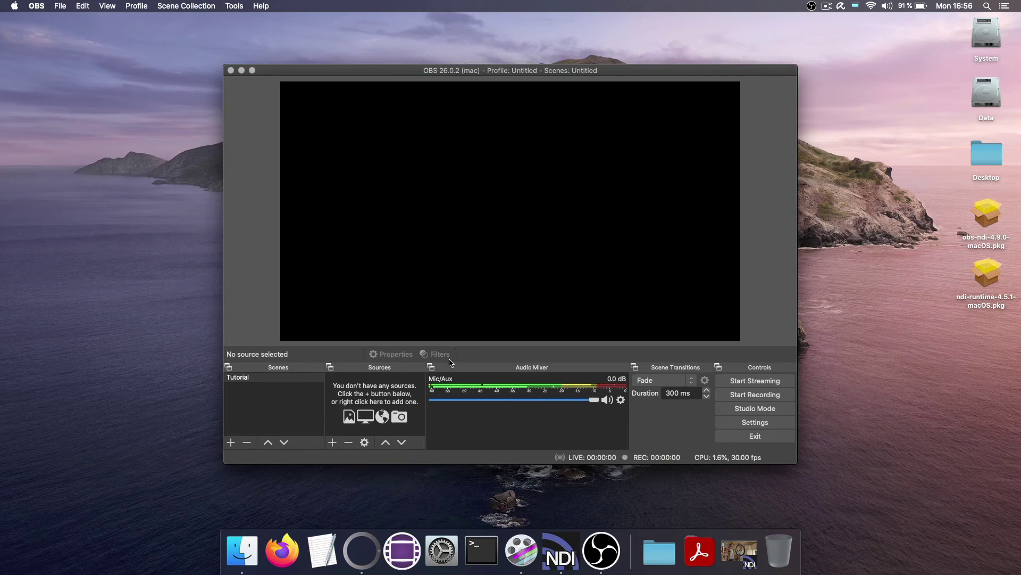
# Add an NDI Source to the Tutorial scene receiving the ASSIM_A stream.
pyautogui.click(244, 378)
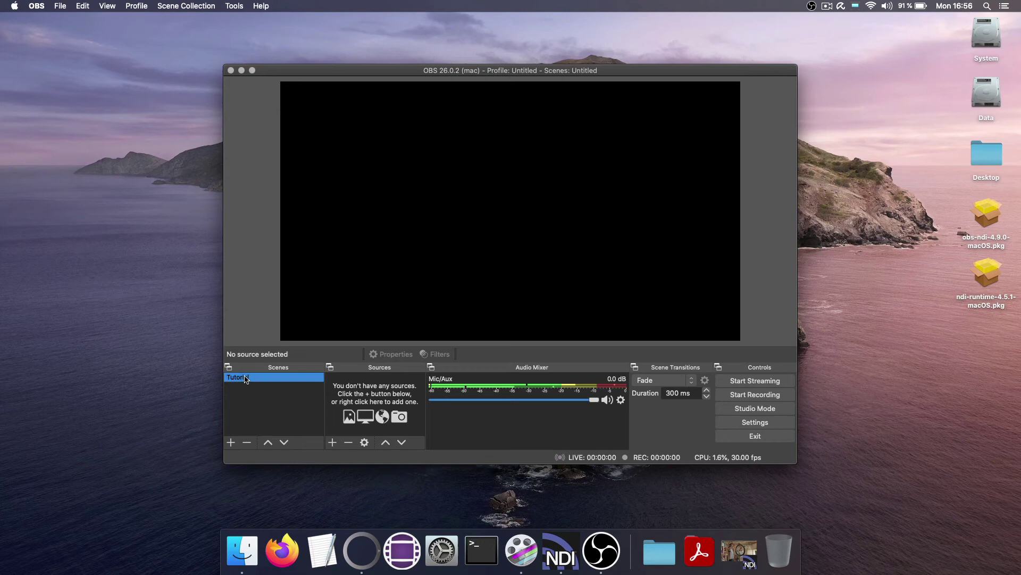
pyautogui.click(333, 445)
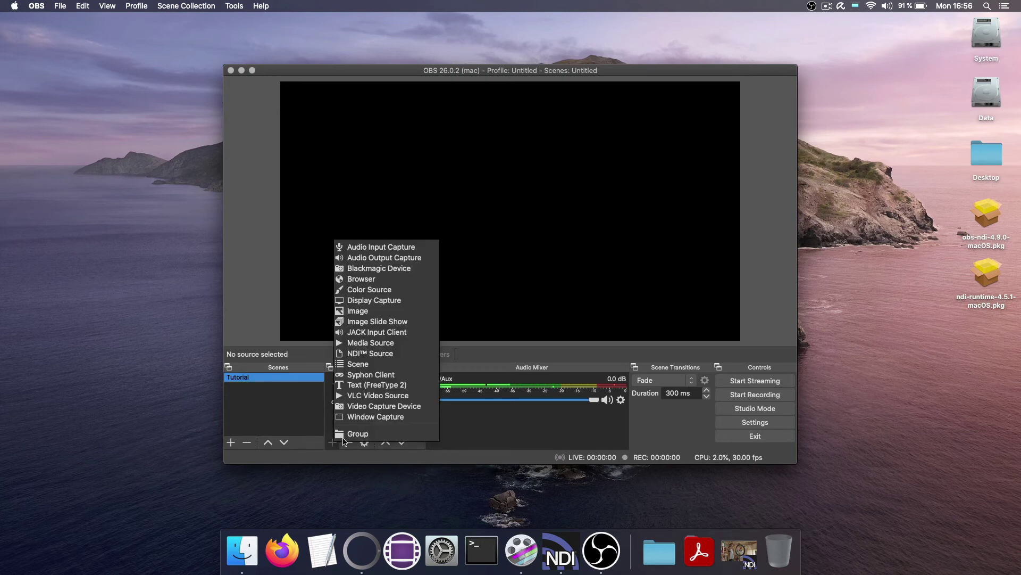
pyautogui.click(371, 355)
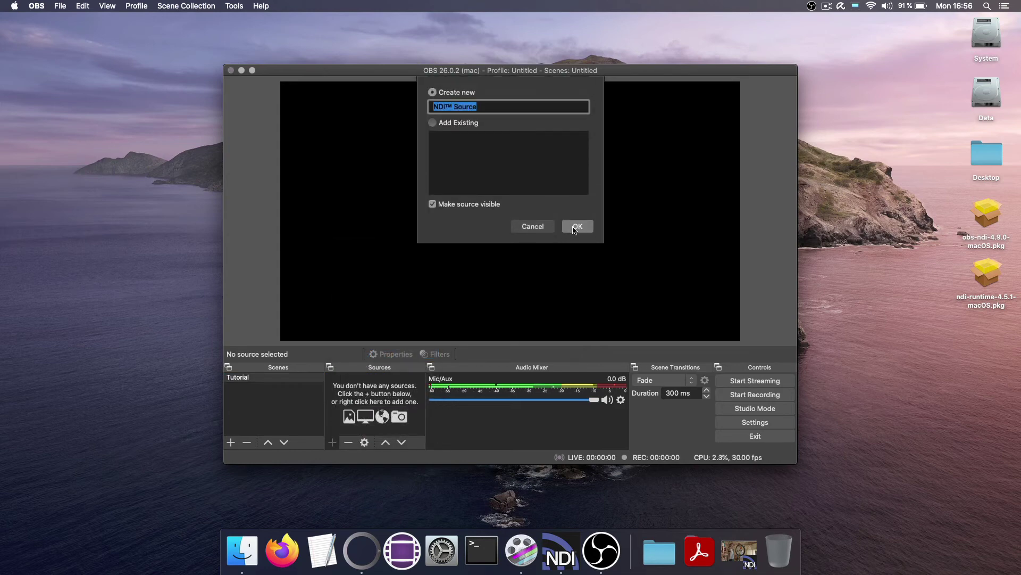
pyautogui.click(575, 229)
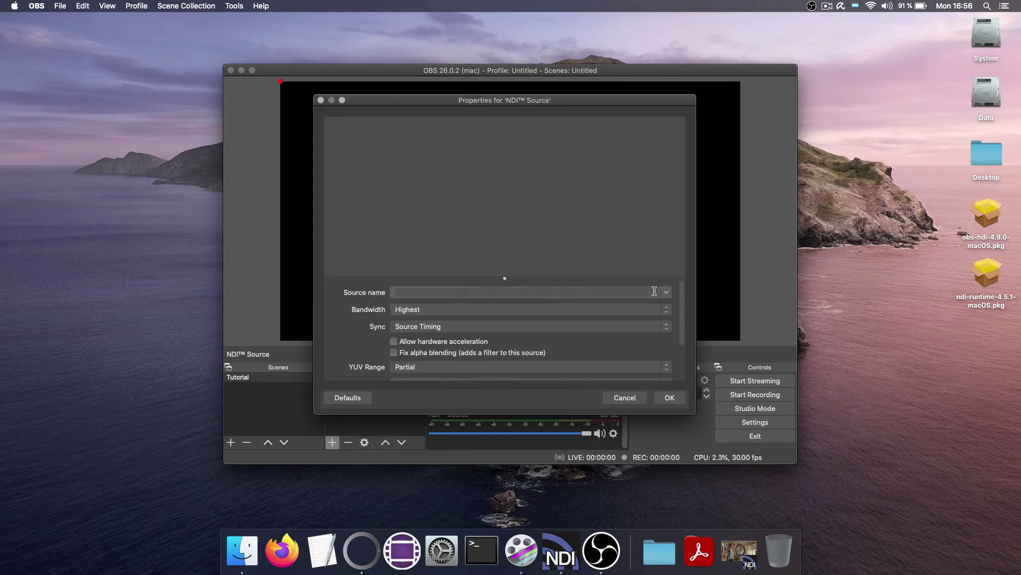
pyautogui.click(667, 292)
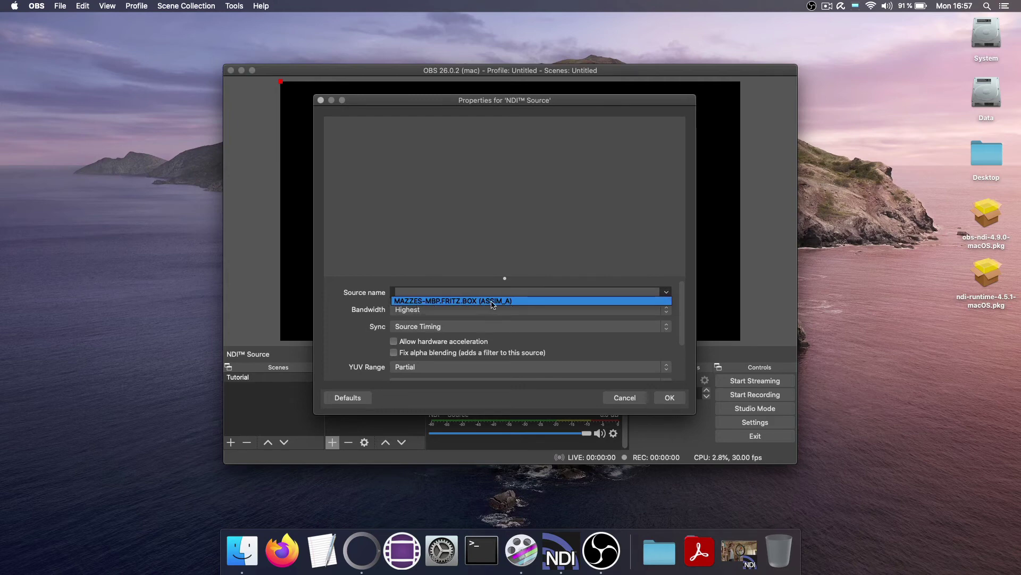
pyautogui.click(492, 301)
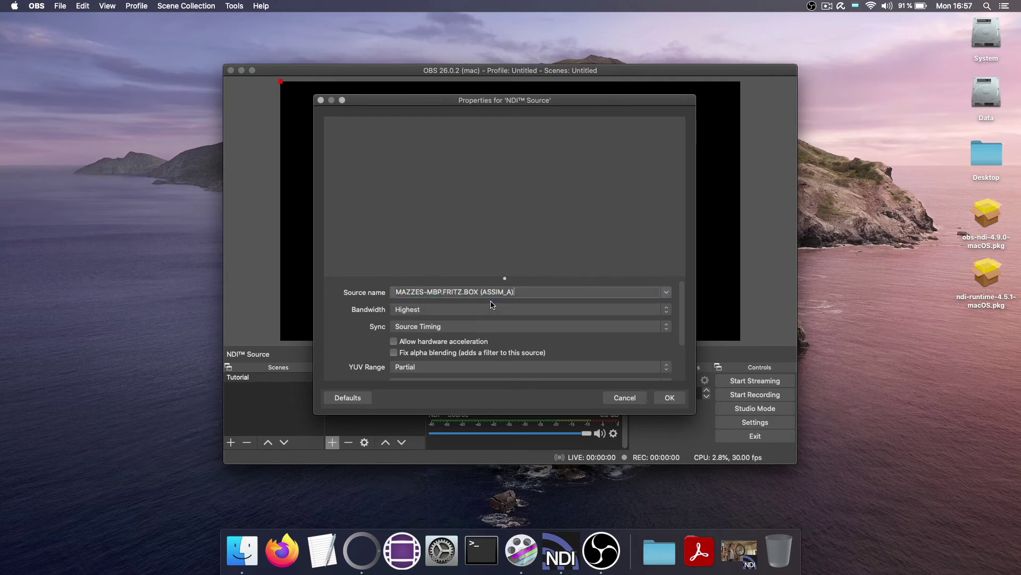
pyautogui.click(670, 398)
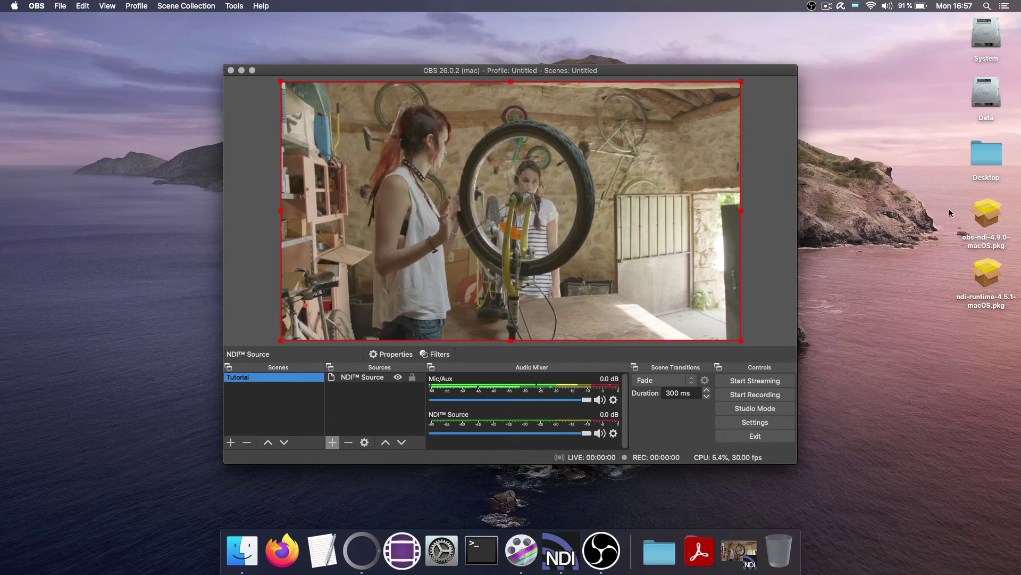
# Shrink the NDI video and place it at the canvas's top-right, then minimize OBS.
pyautogui.moveTo(949, 208); pyautogui.dragTo(992, 307)
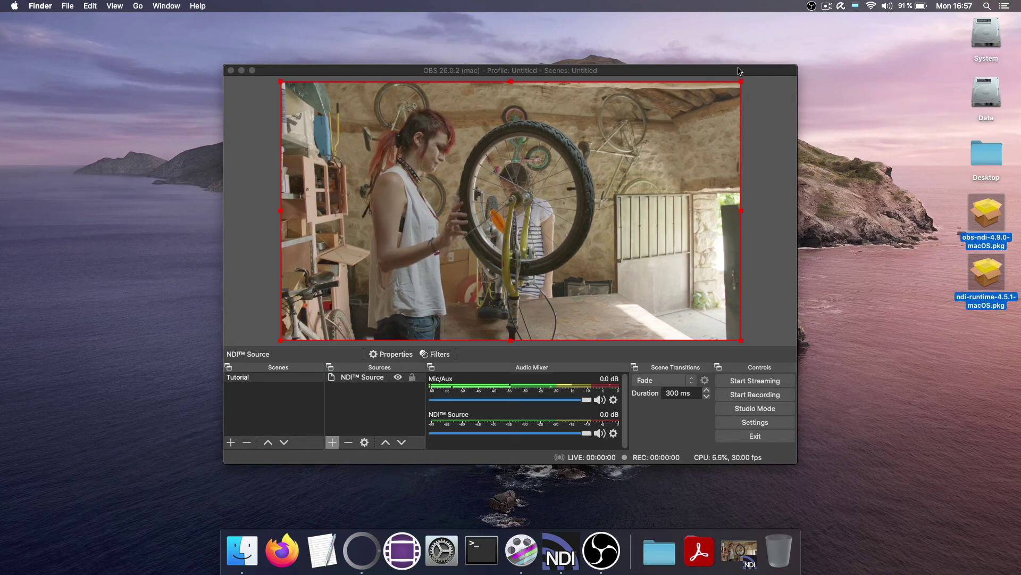
pyautogui.moveTo(752, 74)
pyautogui.mouseDown()
pyautogui.moveTo(767, 71)
pyautogui.moveTo(758, 71)
pyautogui.mouseUp()
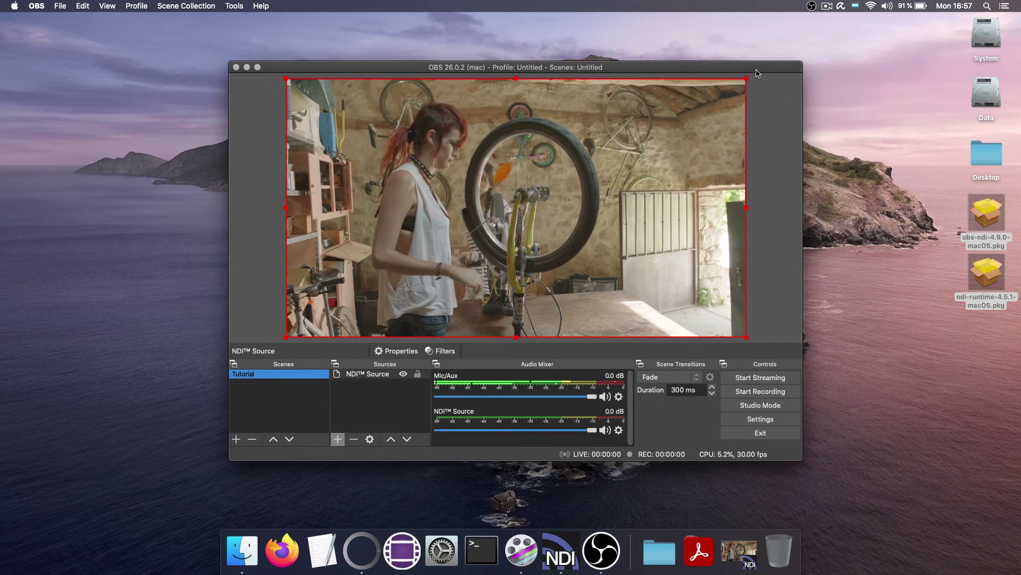
pyautogui.click(689, 323)
pyautogui.moveTo(688, 323); pyautogui.dragTo(604, 262)
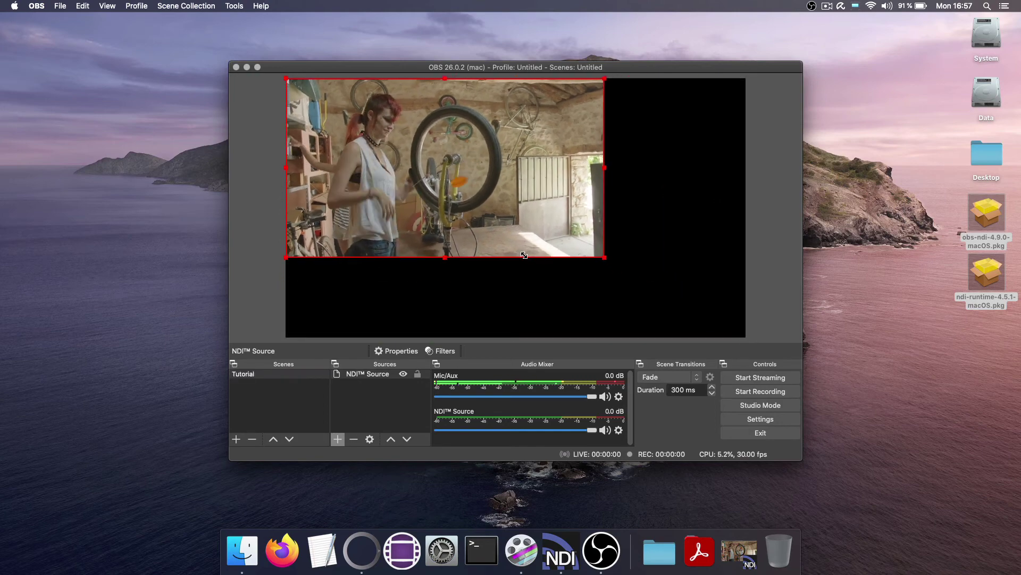
pyautogui.moveTo(433, 180); pyautogui.dragTo(580, 179)
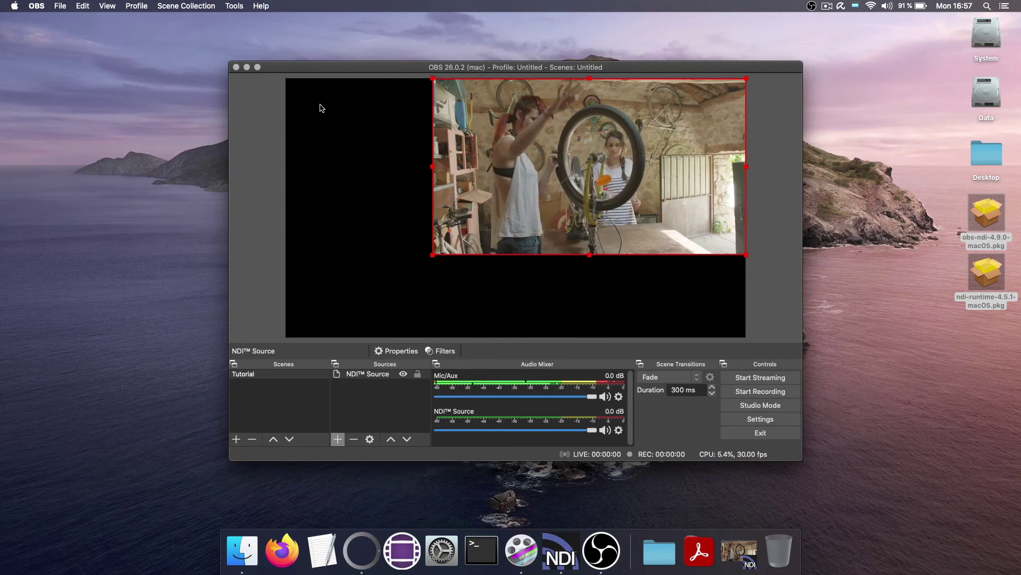
pyautogui.click(246, 67)
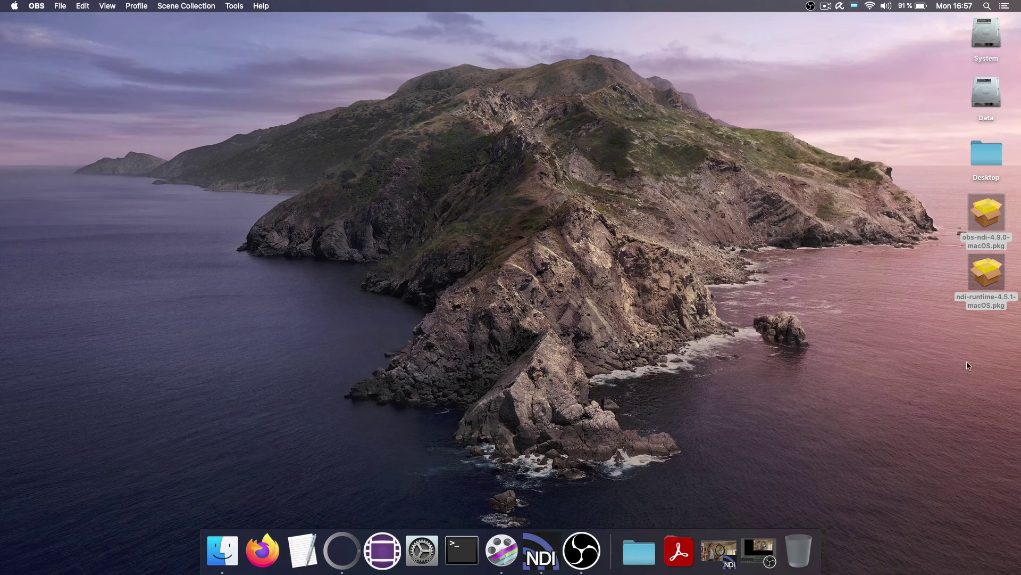
# Launch NDI Virtual Input and select ASSIM_A as its source in the menu-bar NDI menu.
pyautogui.click(674, 547)
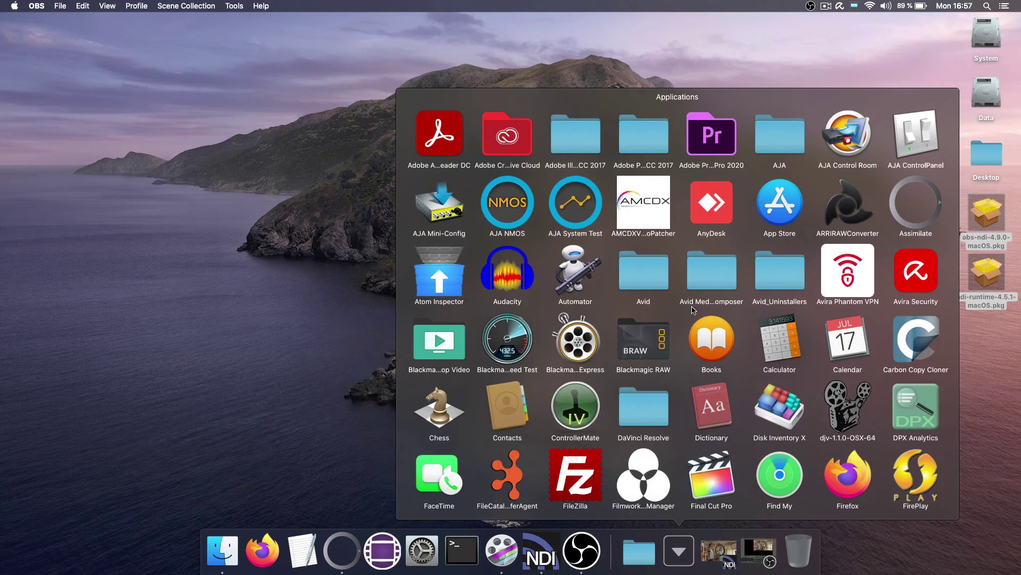
pyautogui.scroll(-10, 694, 311)
pyautogui.scroll(-1, 693, 311)
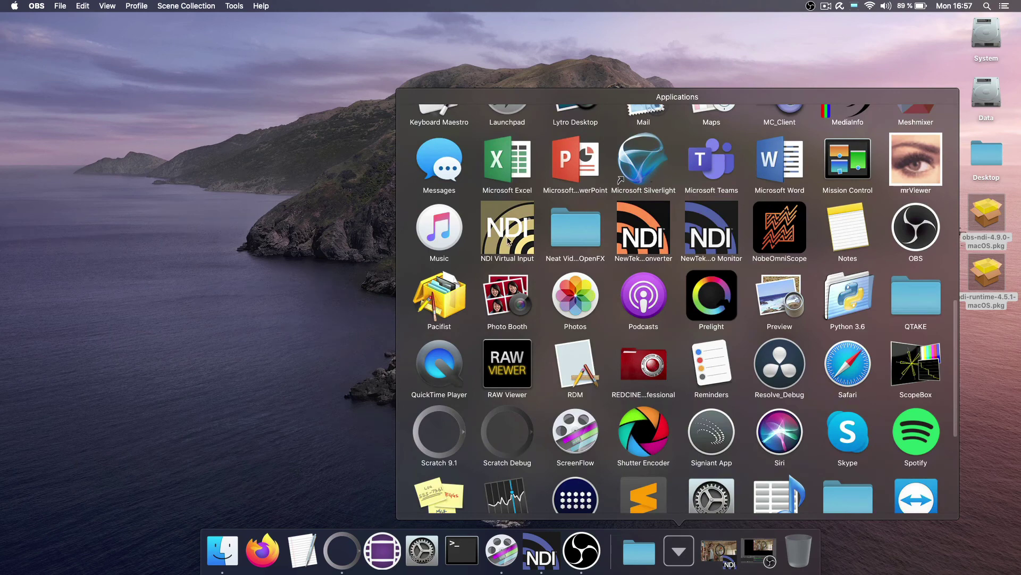
pyautogui.click(499, 245)
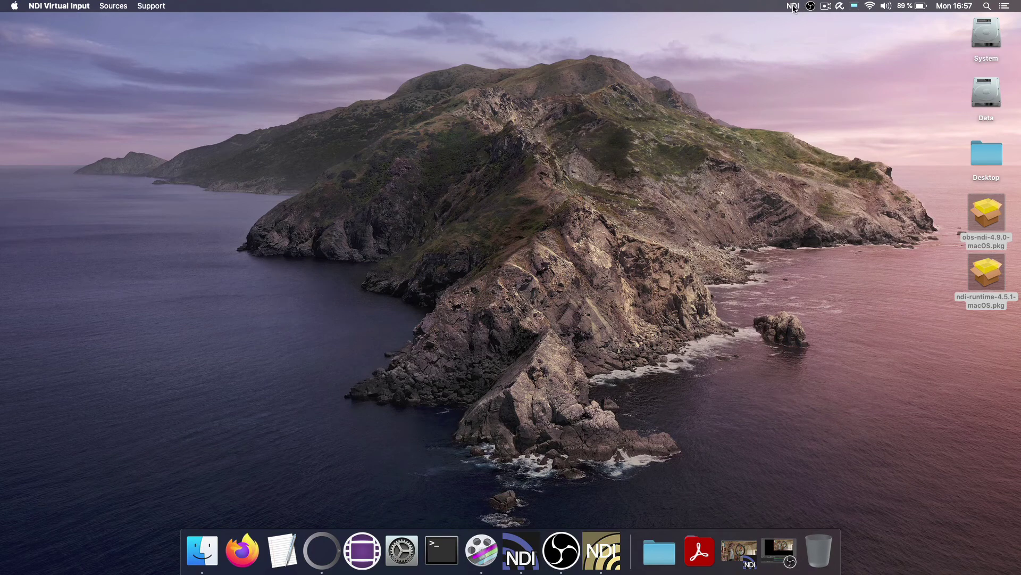
pyautogui.click(794, 7)
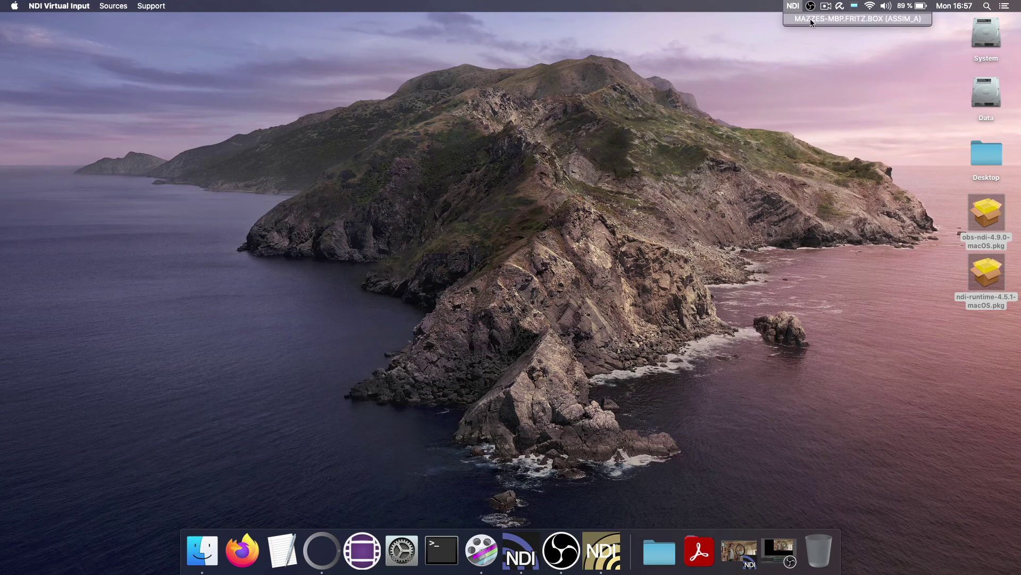
pyautogui.click(860, 19)
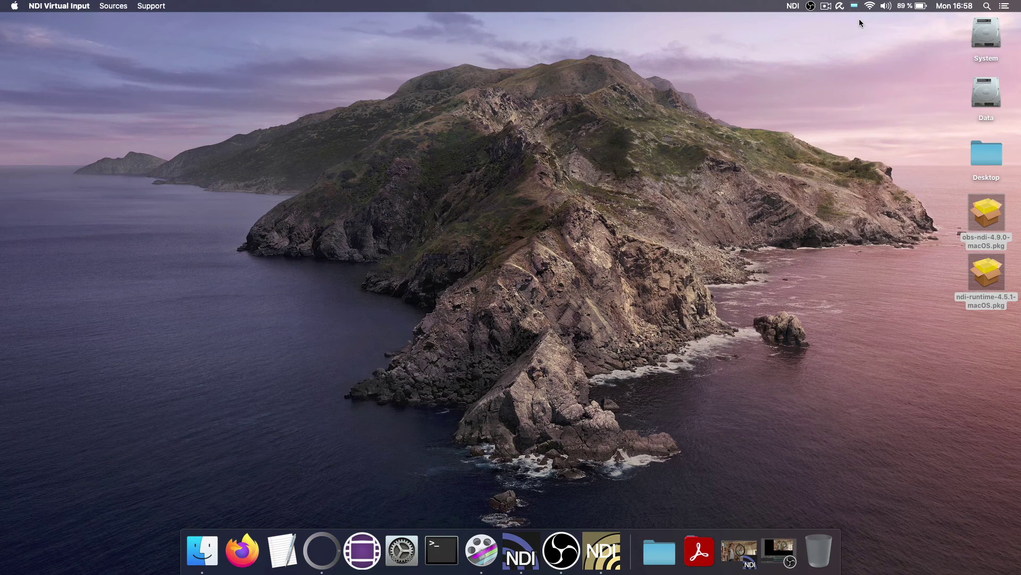
# Launch zoom.us from Applications.
pyautogui.click(699, 551)
pyautogui.scroll(-10, 673, 314)
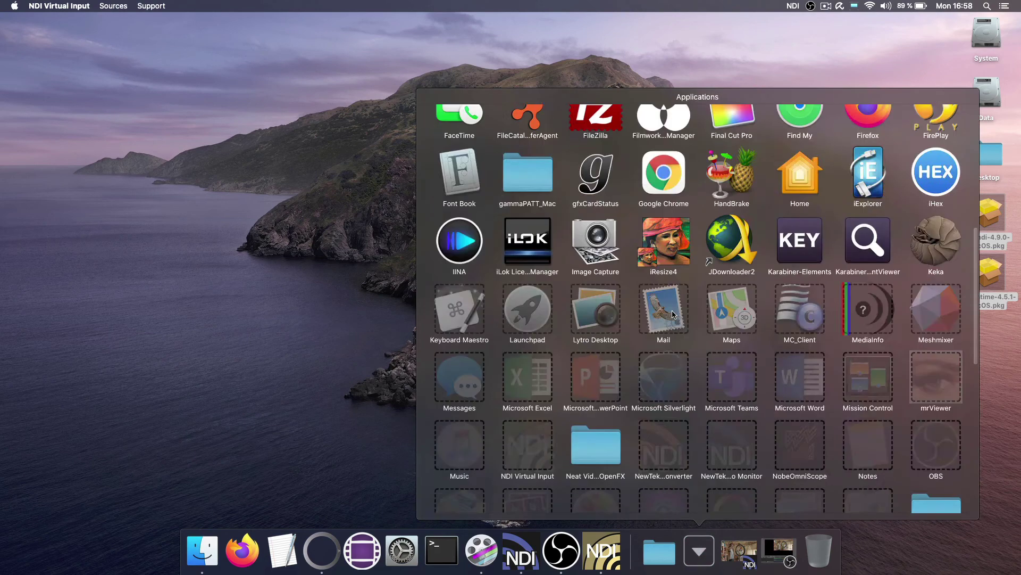
pyautogui.click(665, 473)
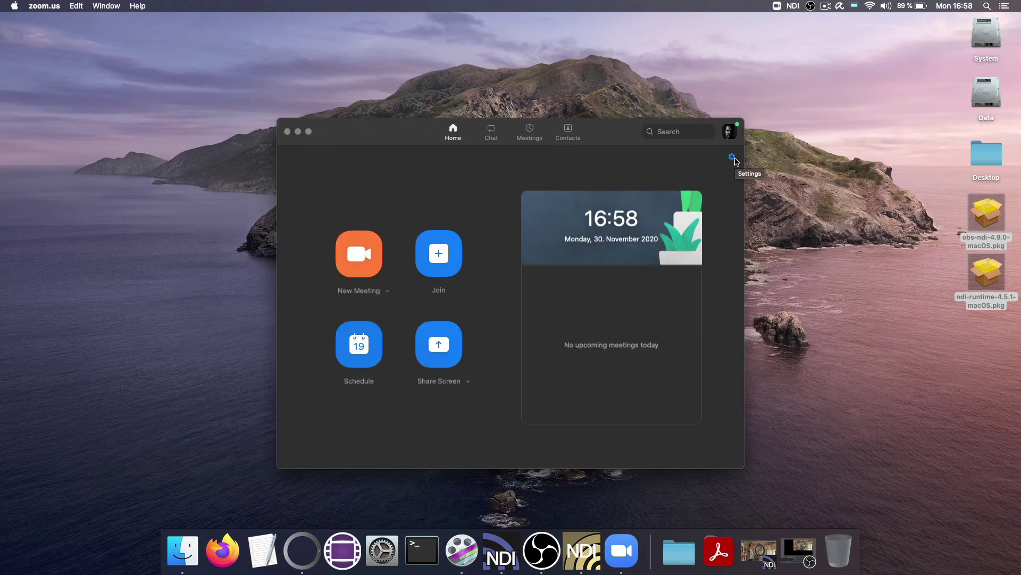
# Set Zoom's video camera to NDI Video.
pyautogui.click(732, 157)
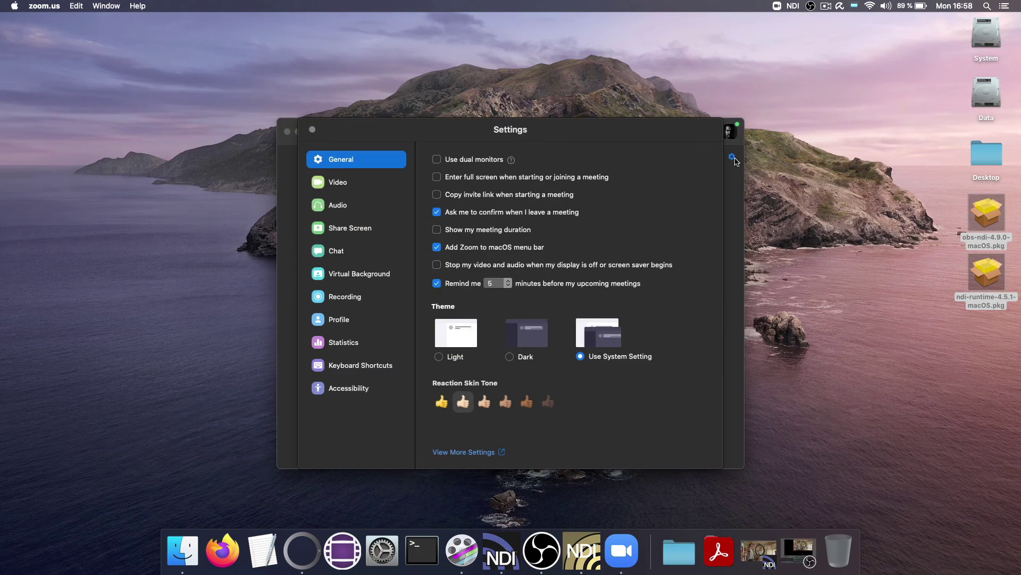
pyautogui.click(364, 188)
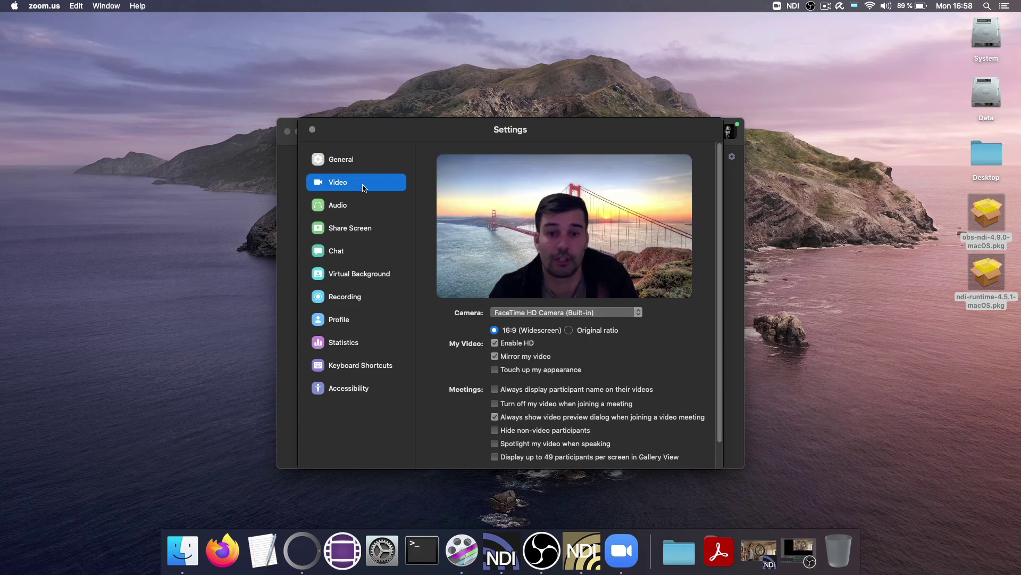
pyautogui.click(620, 315)
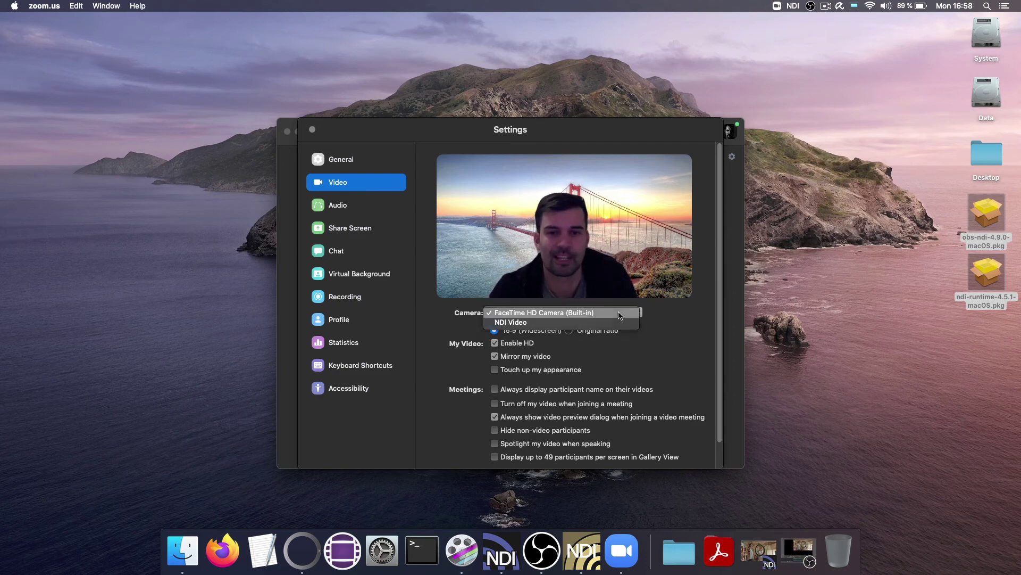
pyautogui.click(533, 322)
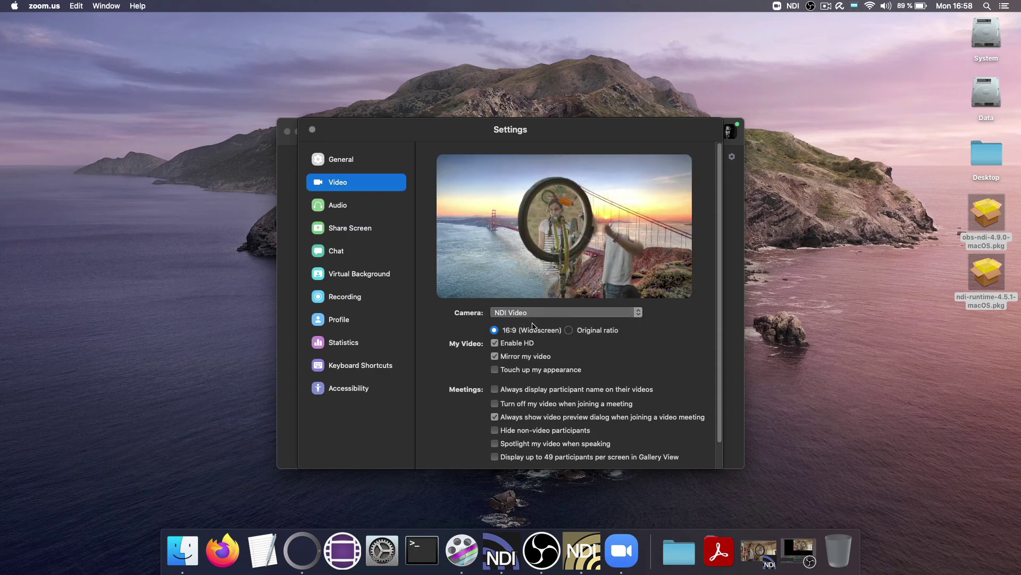
# Set Virtual Background to None, turn off Mirror my video, and bring SCRATCH forward.
pyautogui.click(360, 274)
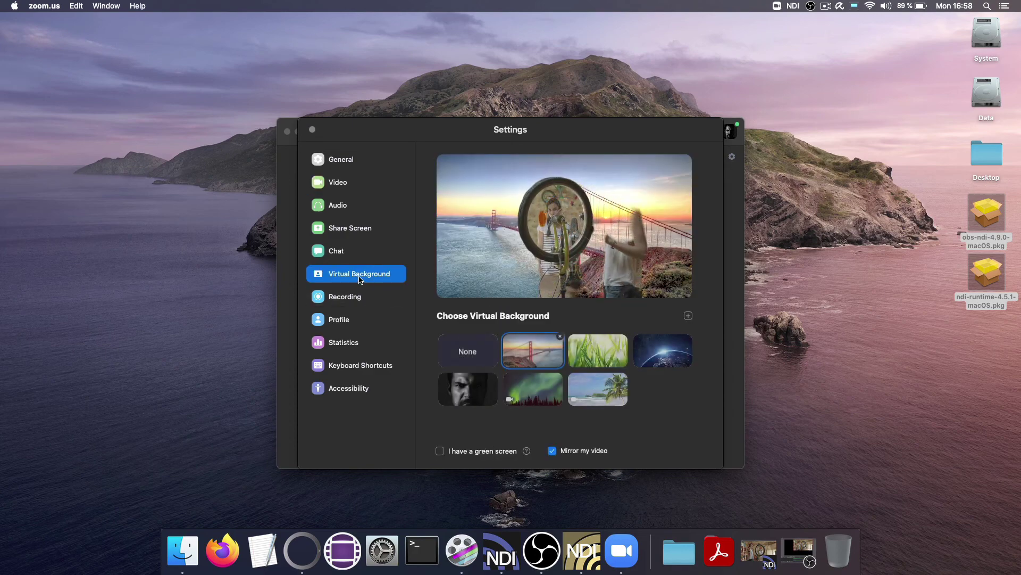
pyautogui.click(468, 352)
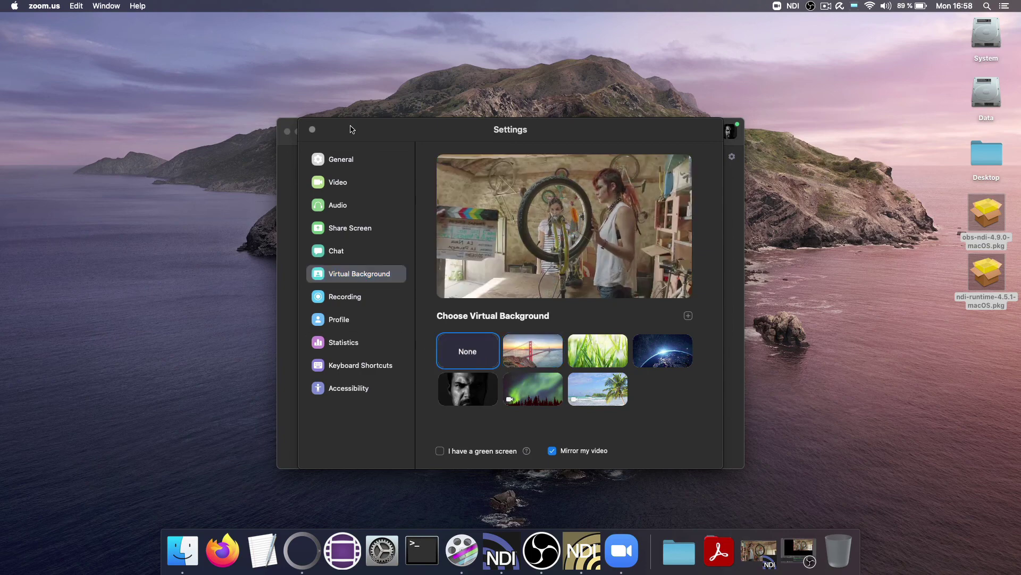
pyautogui.click(340, 183)
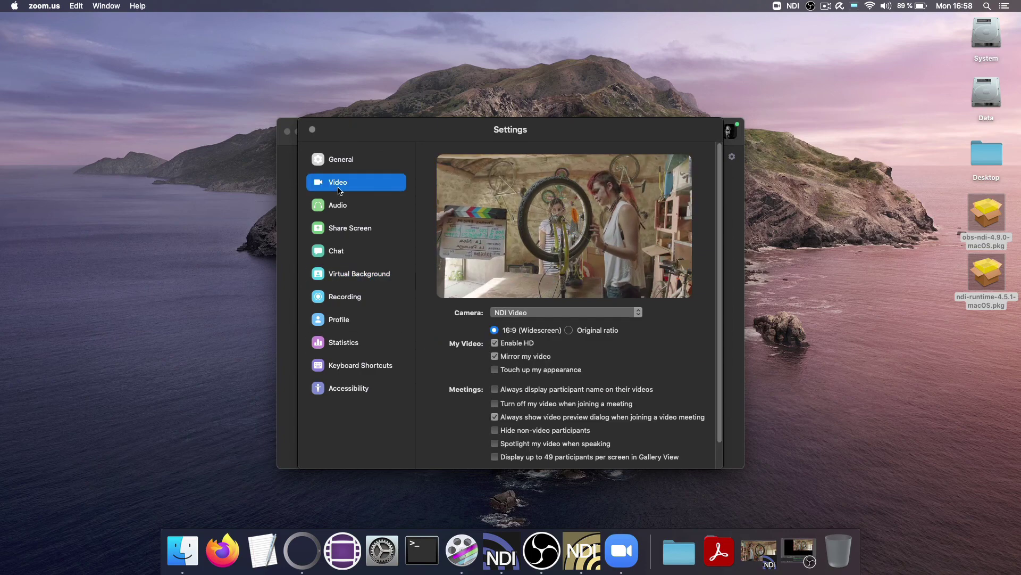
pyautogui.click(512, 359)
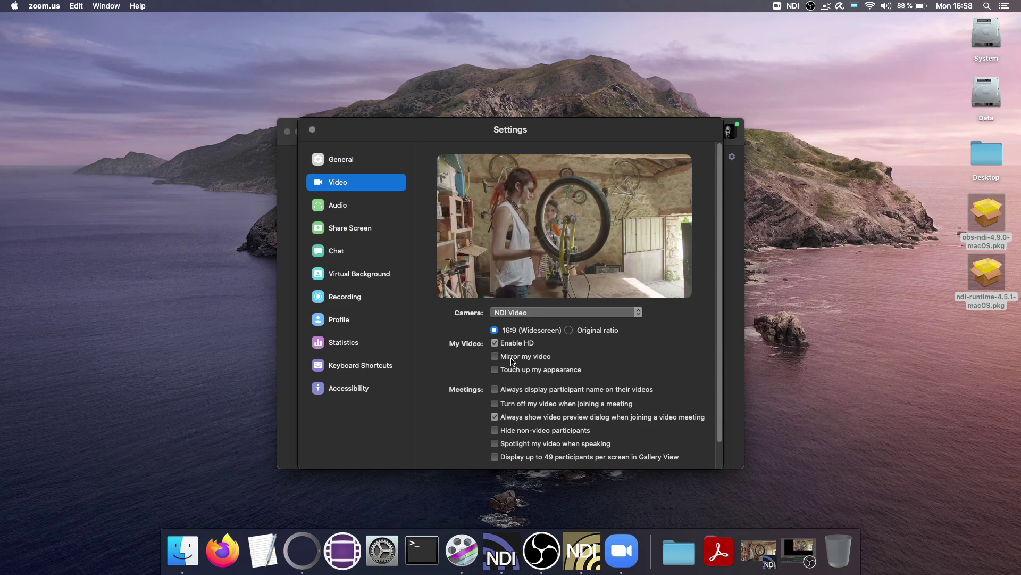
pyautogui.click(301, 550)
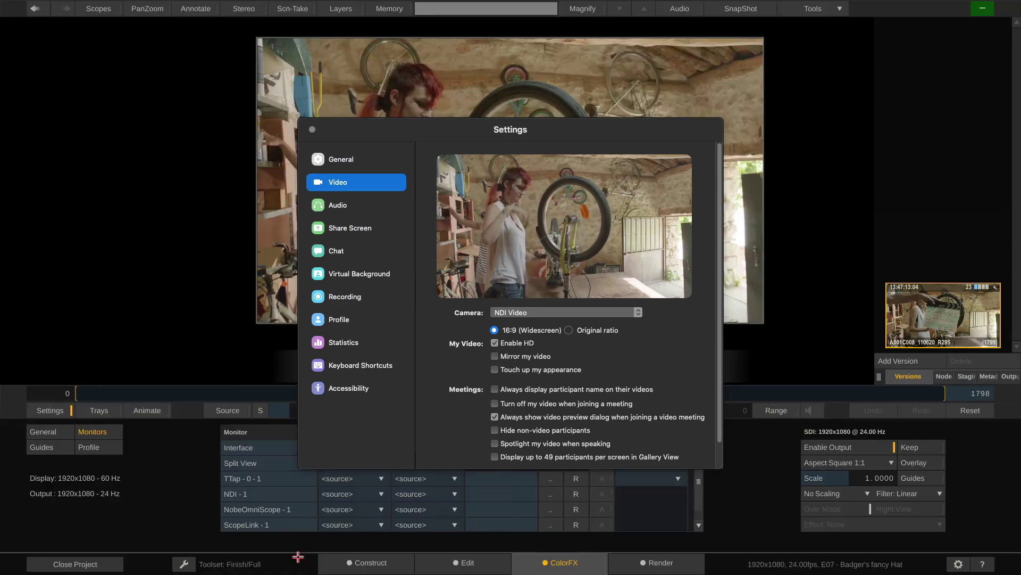
# Show the ColorFX Primary wheels and move the Zoom settings window left to uncover the viewer.
pyautogui.click(49, 410)
pyautogui.moveTo(636, 134); pyautogui.dragTo(434, 182)
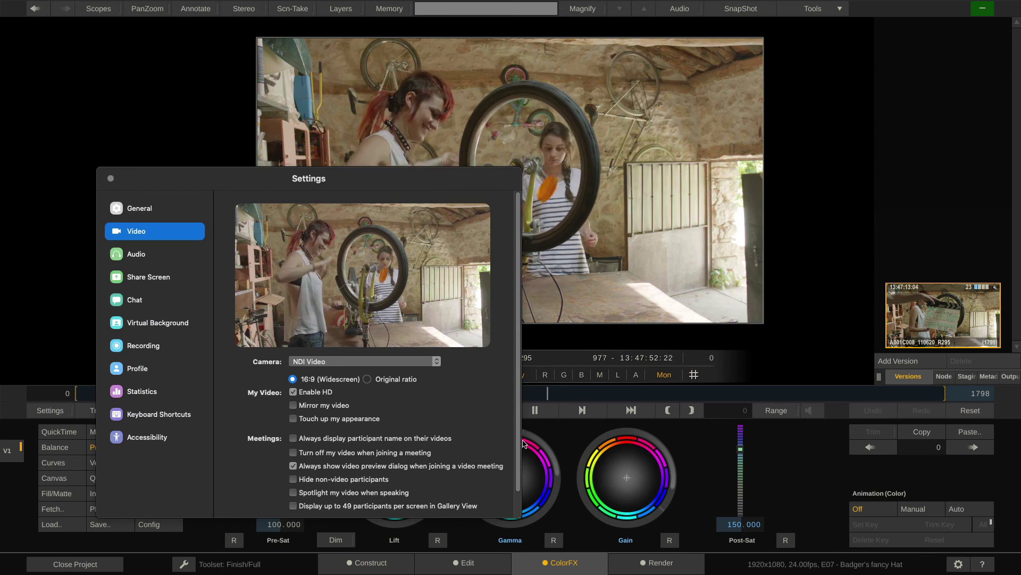
pyautogui.click(620, 431)
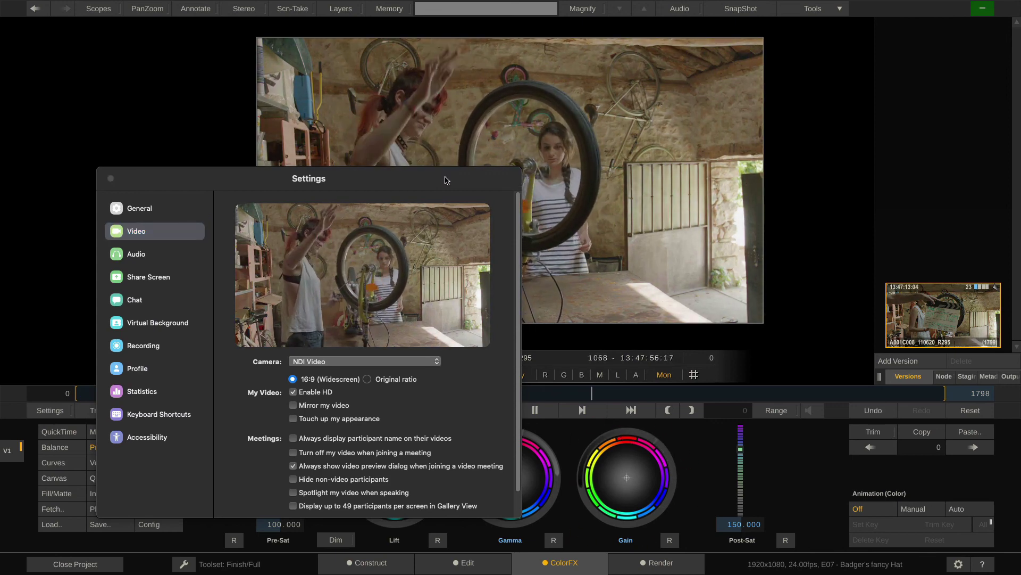
pyautogui.moveTo(445, 178); pyautogui.dragTo(363, 178)
# Darken the clip by lowering Gamma, reset Gamma, and move the Zoom window aside.
pyautogui.moveTo(513, 479)
pyautogui.mouseDown()
pyautogui.moveTo(515, 499)
pyautogui.moveTo(527, 486)
pyautogui.mouseUp()
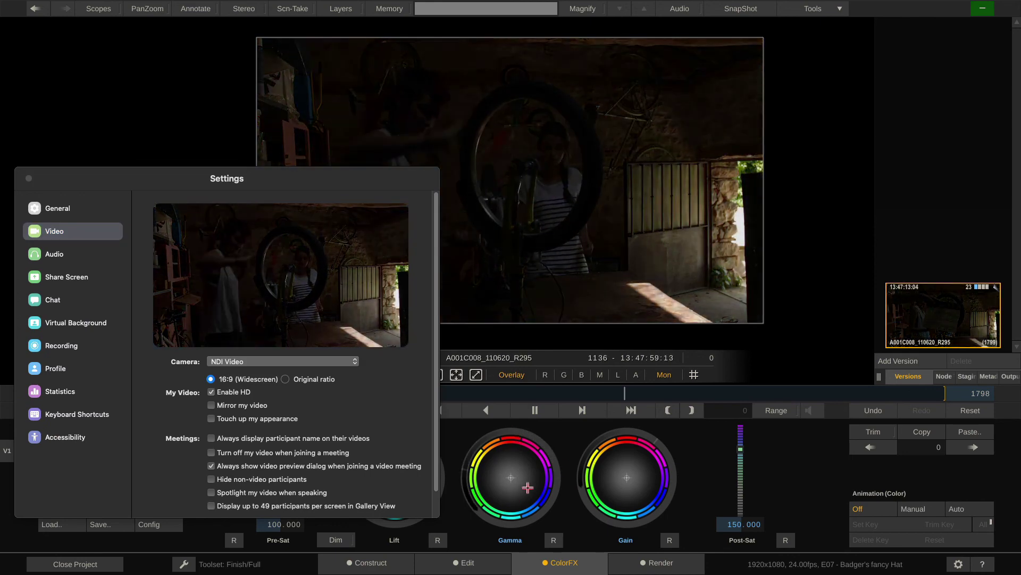
pyautogui.click(556, 540)
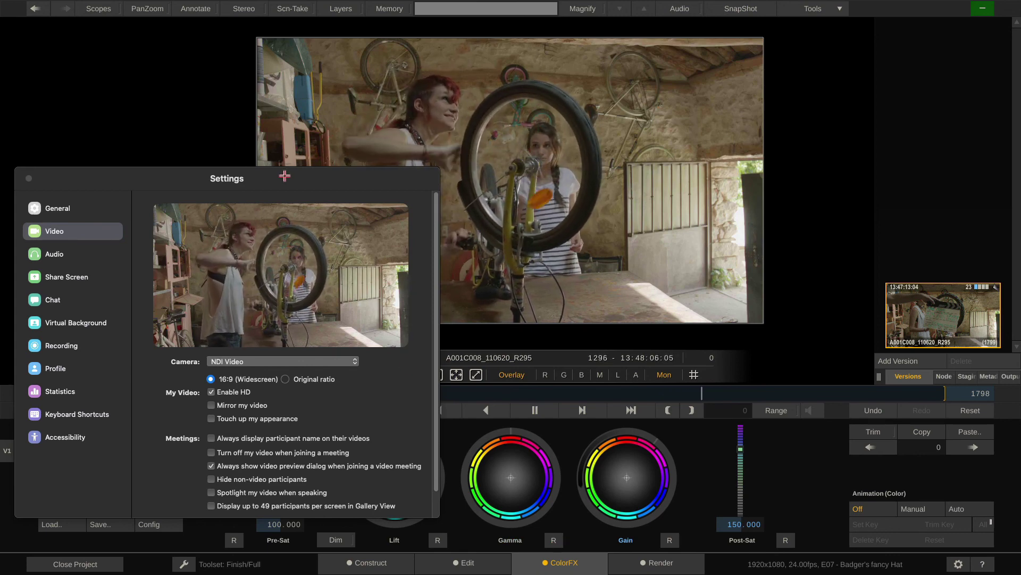
pyautogui.moveTo(284, 181); pyautogui.dragTo(312, 124)
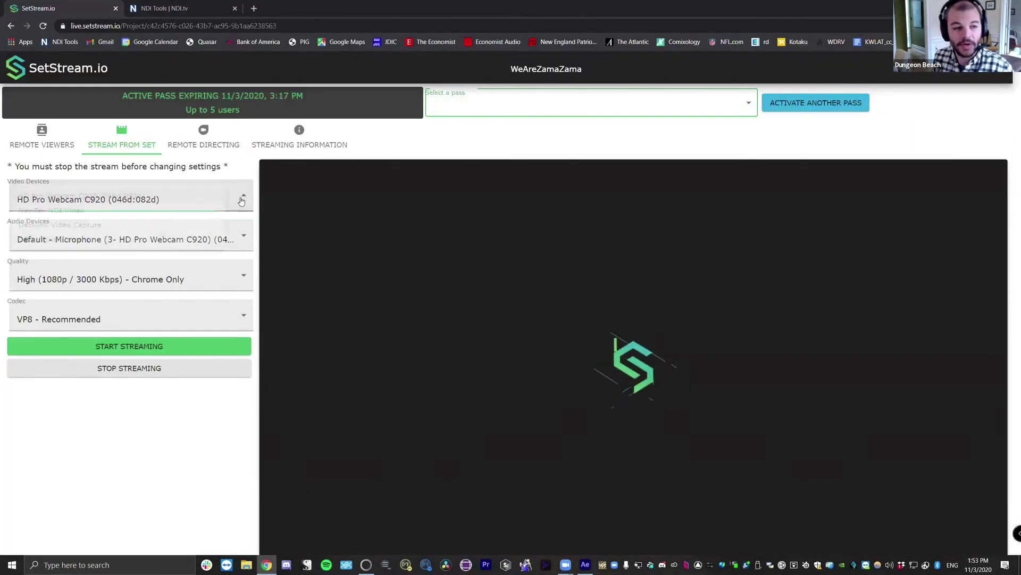
# Pick NewTek NDI Video under Video Devices and start streaming from set.
pyautogui.click(200, 207)
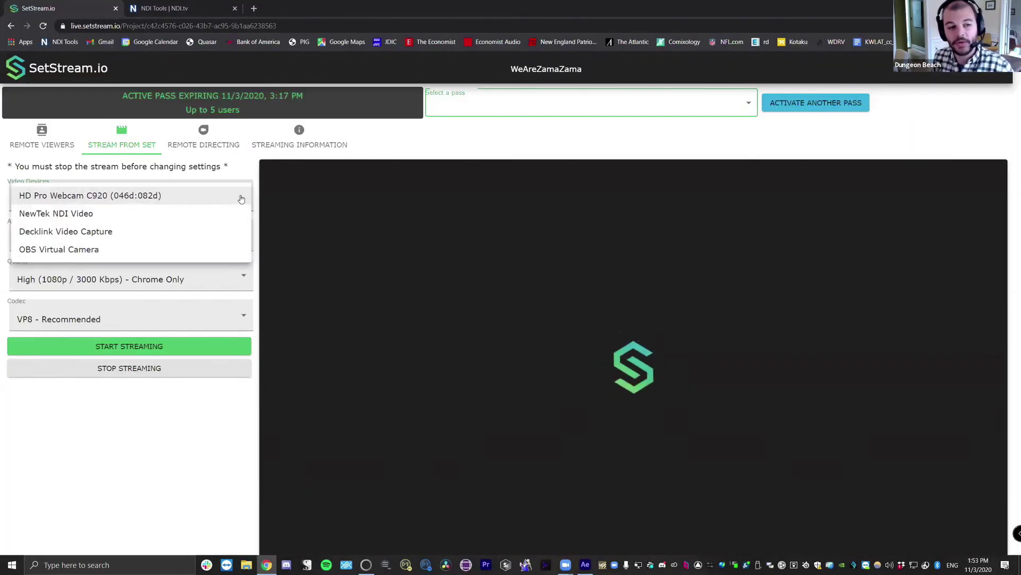
pyautogui.click(171, 216)
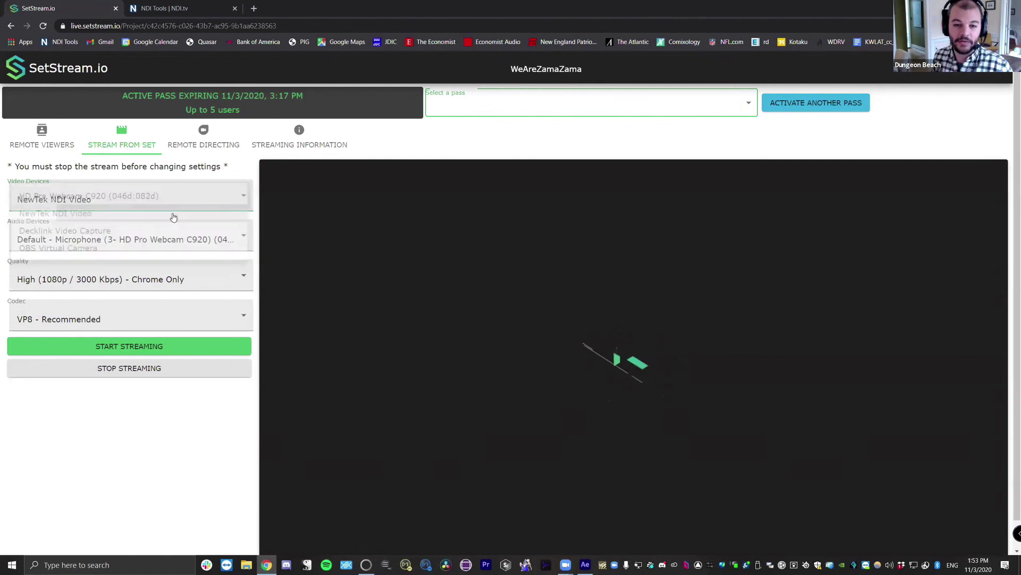
pyautogui.click(126, 348)
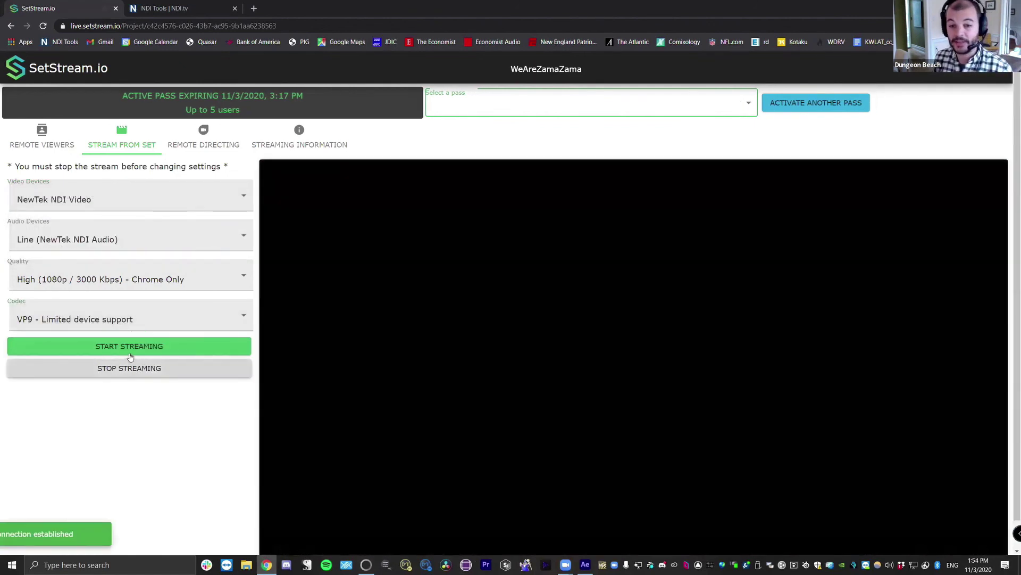
# Paint Roto Brush strokes over the cow's body, rear legs and back to outline it.
pyautogui.moveTo(458, 174); pyautogui.dragTo(523, 181)
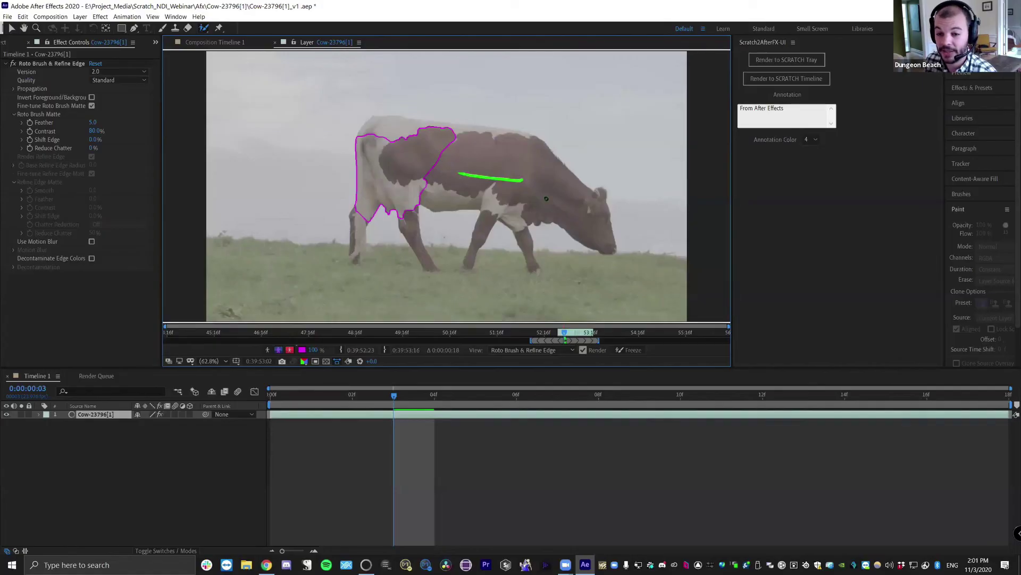
pyautogui.moveTo(428, 260); pyautogui.dragTo(401, 209)
pyautogui.moveTo(362, 246); pyautogui.dragTo(357, 217)
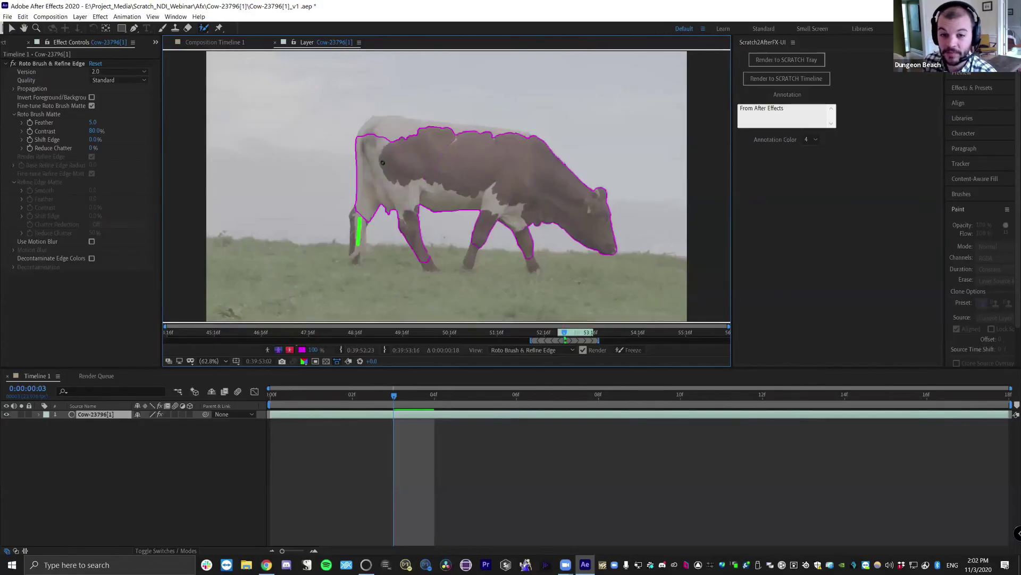
pyautogui.moveTo(458, 128); pyautogui.dragTo(423, 120)
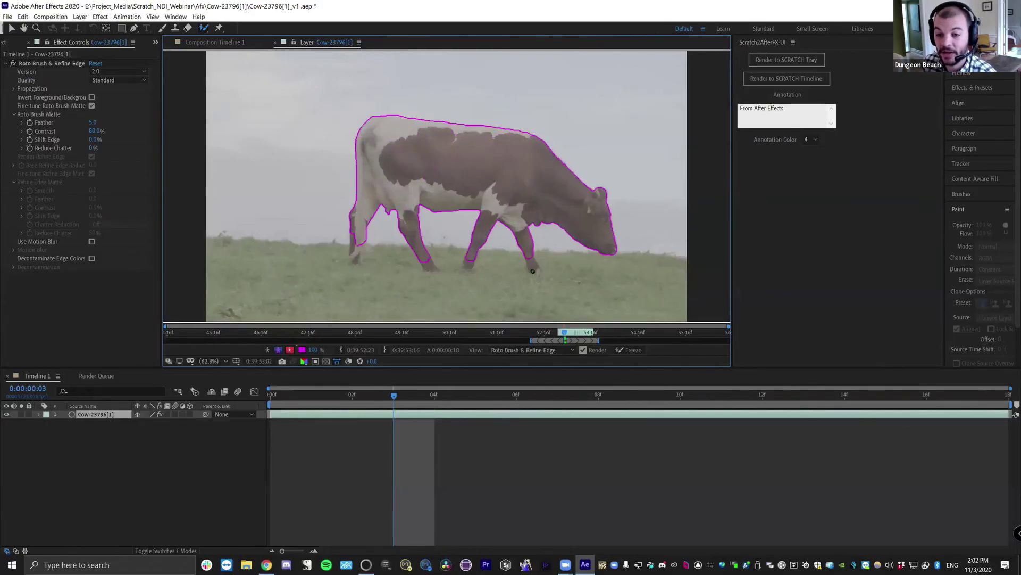
# Check the keyed cow, render it to the SCRATCH tray, and pick the From After Effects version.
pyautogui.hotkey('alt', 'Tab')
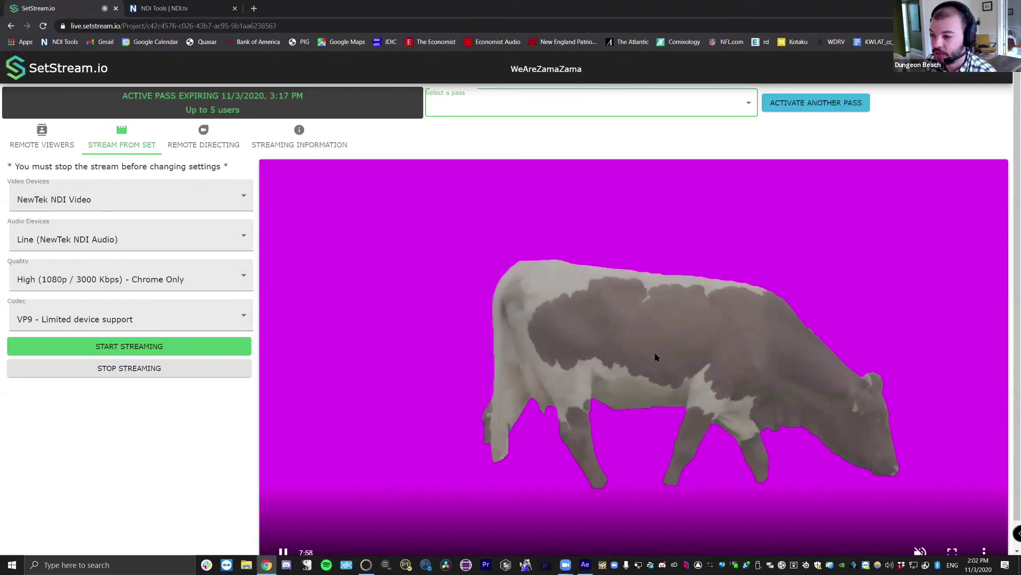
pyautogui.hotkey('alt', 'Tab')
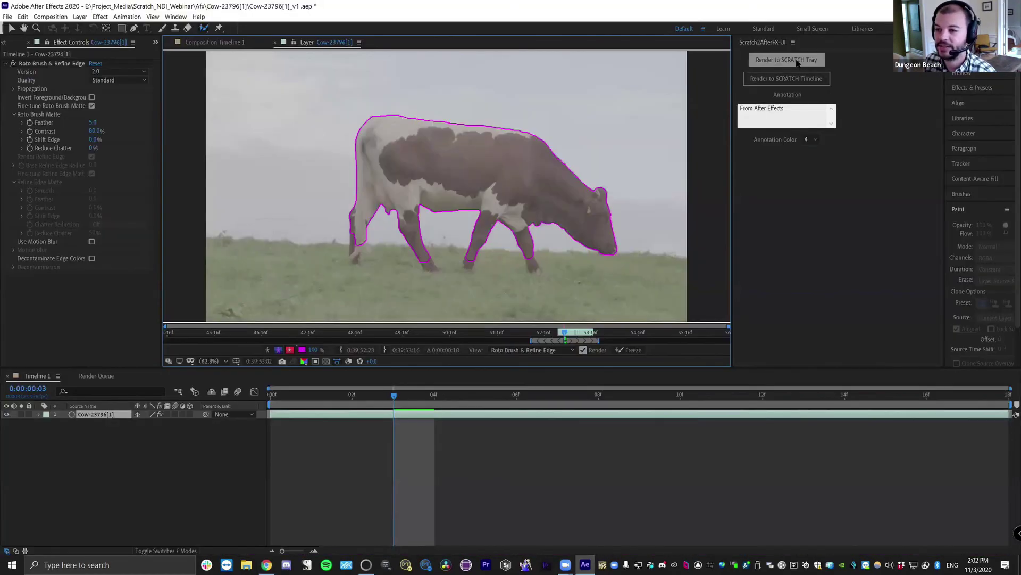
pyautogui.click(796, 61)
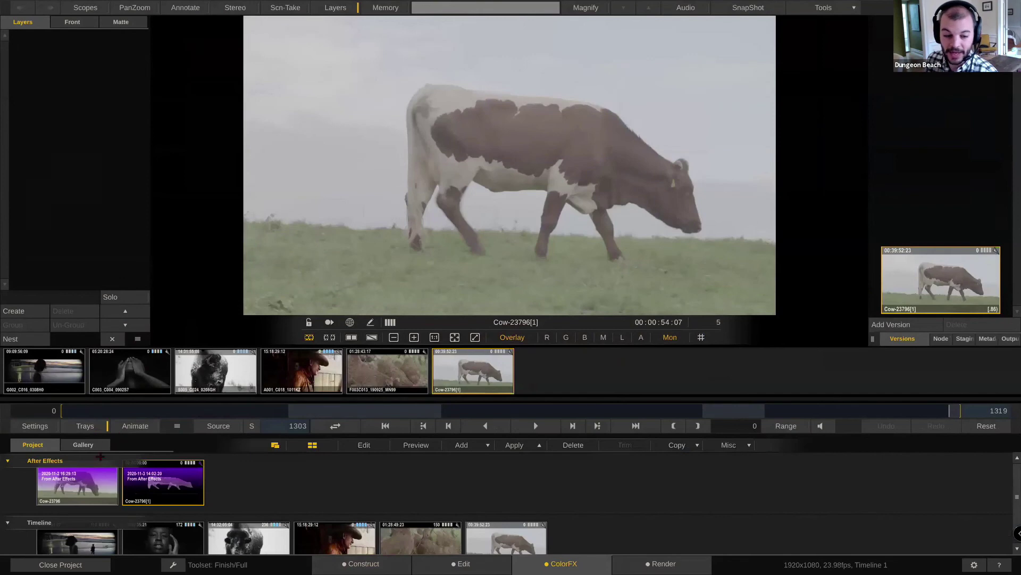
pyautogui.click(90, 485)
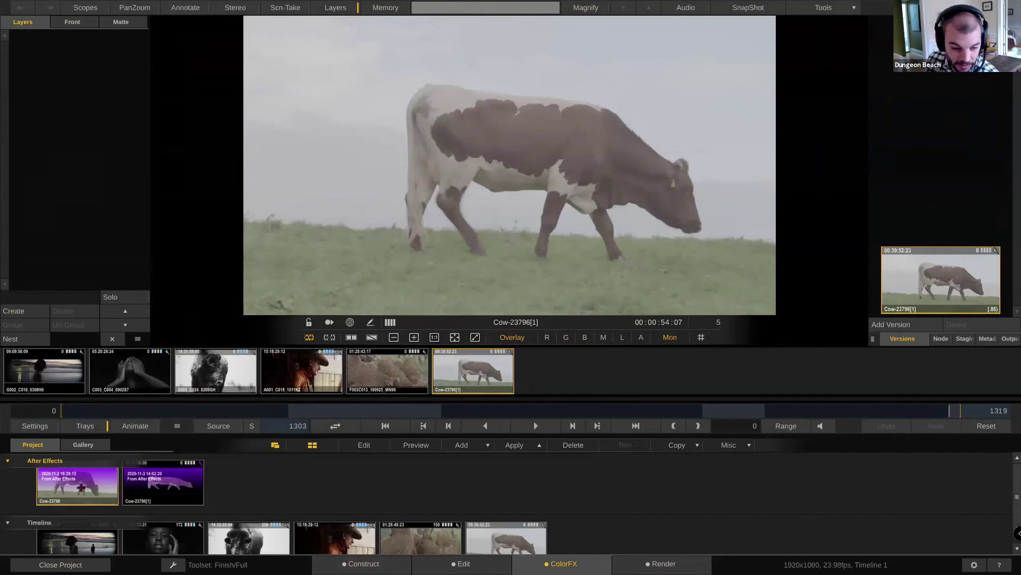